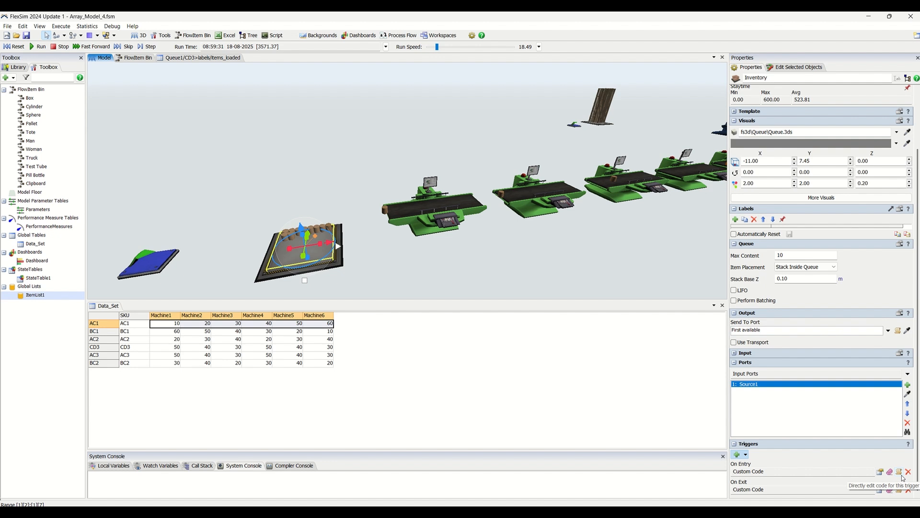
- Open the Inventory queue's On Entry custom code and fit its window beside the Data_Set table, clear of the model
click(901, 475)
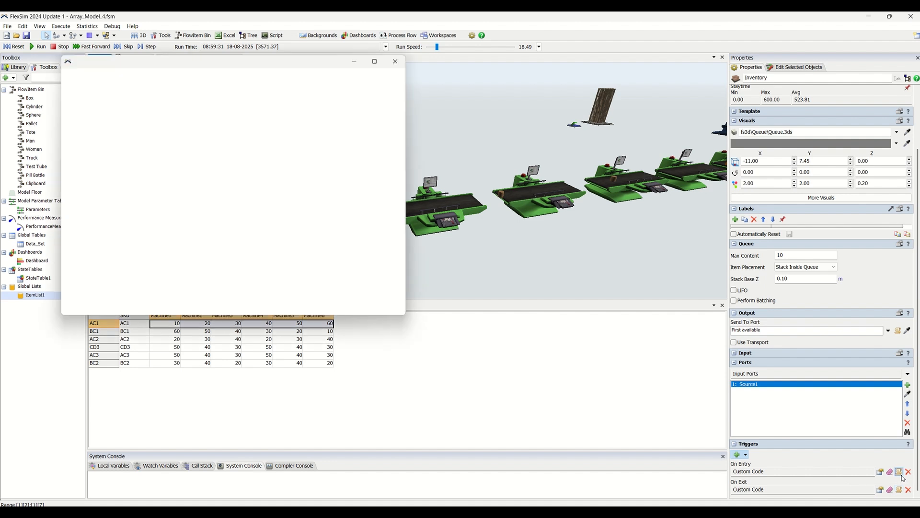
drag(177, 58, 637, 163)
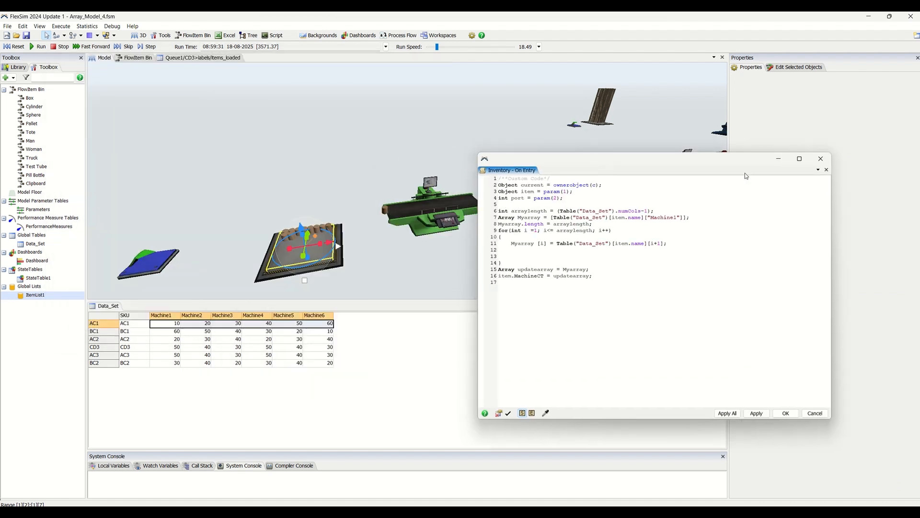
drag(831, 150, 741, 278)
drag(478, 279, 440, 311)
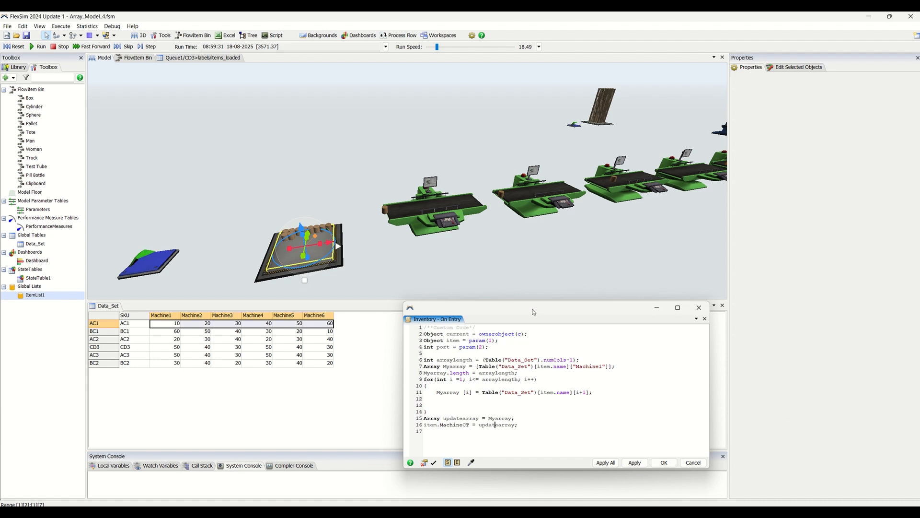
drag(533, 312, 528, 283)
scroll(244, 152, down, 3)
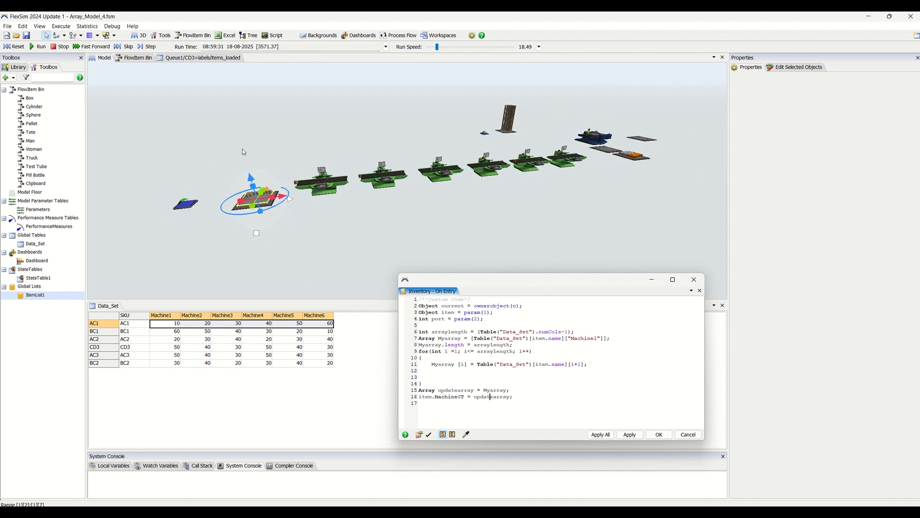
click(243, 147)
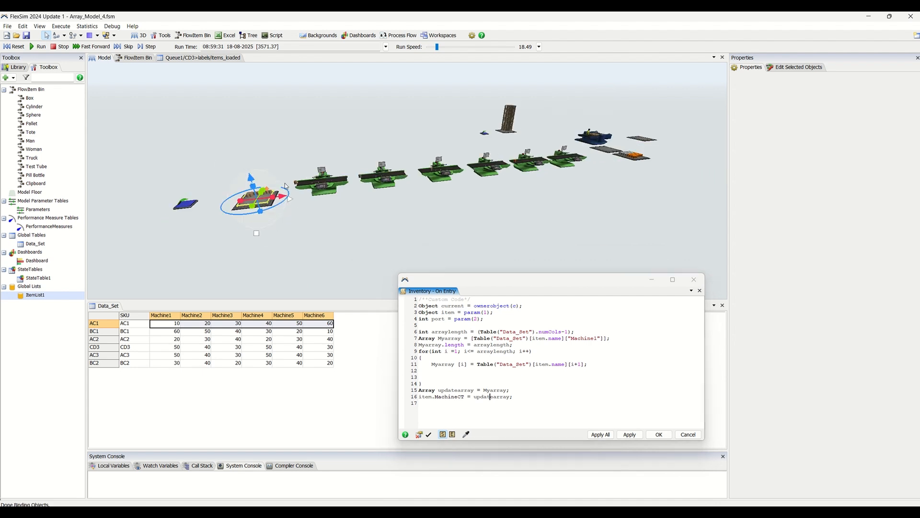
drag(295, 200, 330, 266)
scroll(338, 268, down, 1)
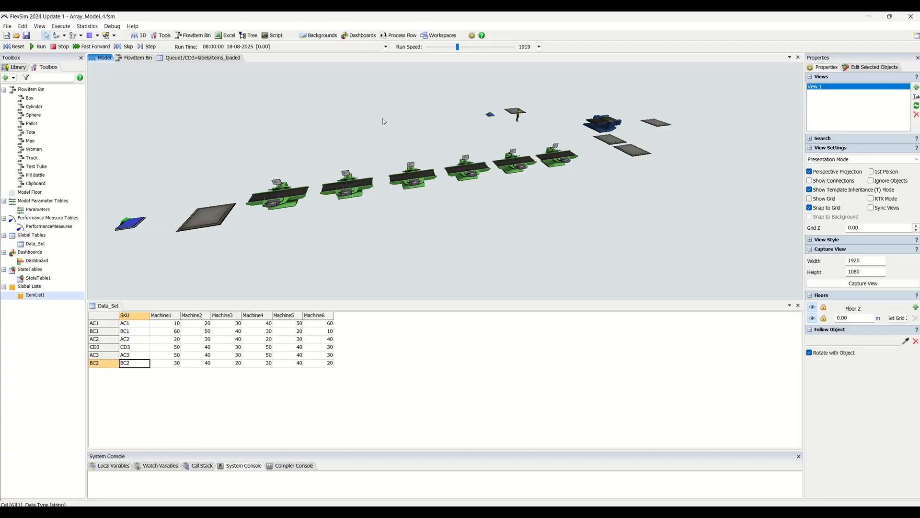
- Run the simulation, slow the run speed to 18.49 to watch items leave the Inventory queue, and stop the run
drag(241, 139, 252, 139)
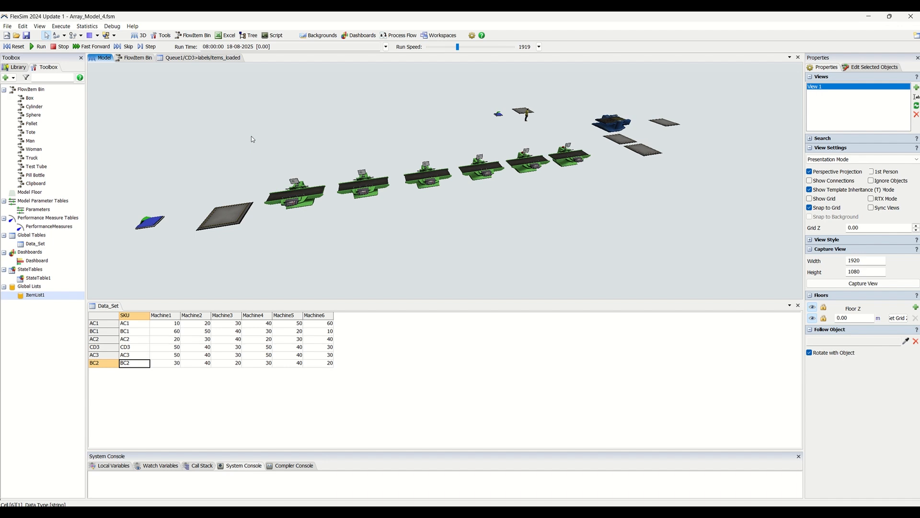
click(38, 47)
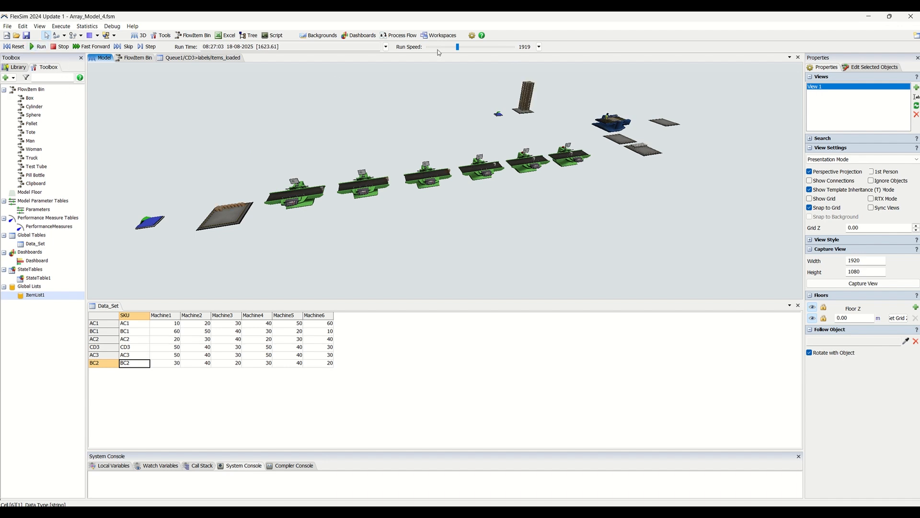
click(437, 47)
scroll(292, 246, up, 2)
right_drag(292, 246, 311, 247)
drag(366, 268, 454, 219)
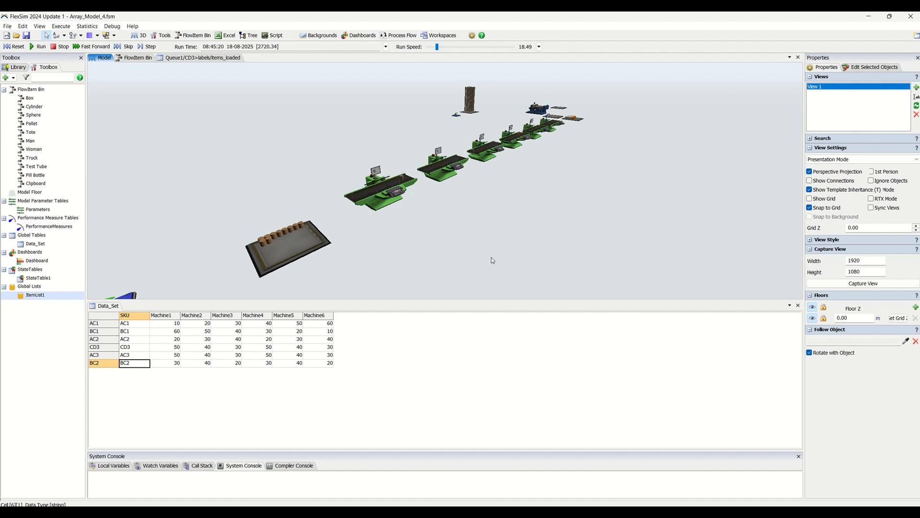
drag(315, 190, 246, 192)
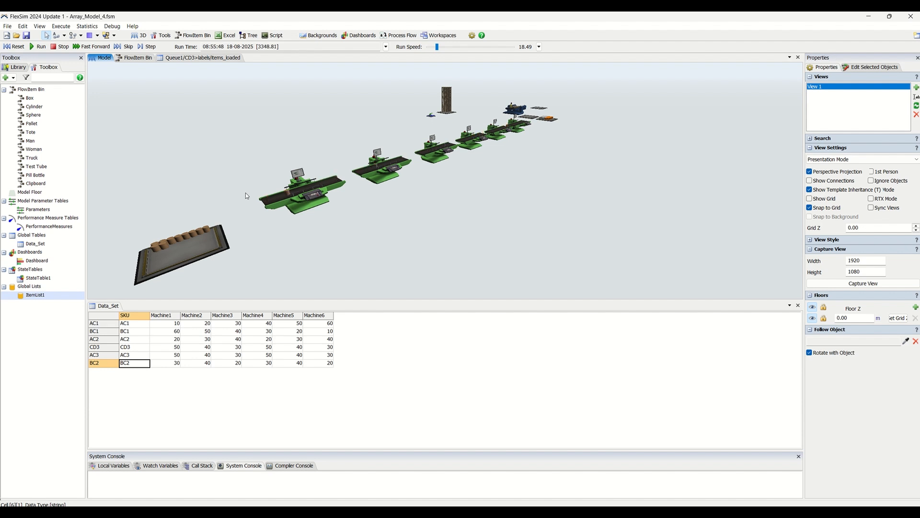
click(61, 46)
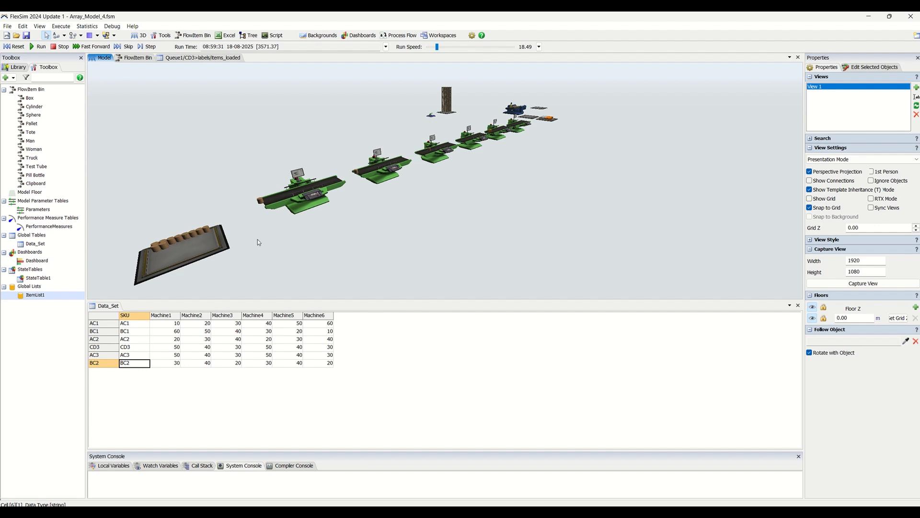
drag(257, 239, 362, 240)
click(810, 171)
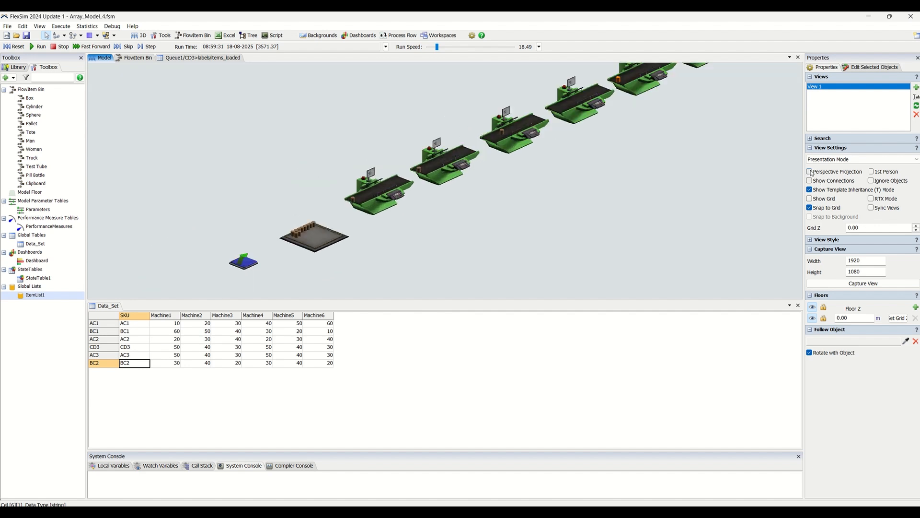
scroll(417, 259, up, 5)
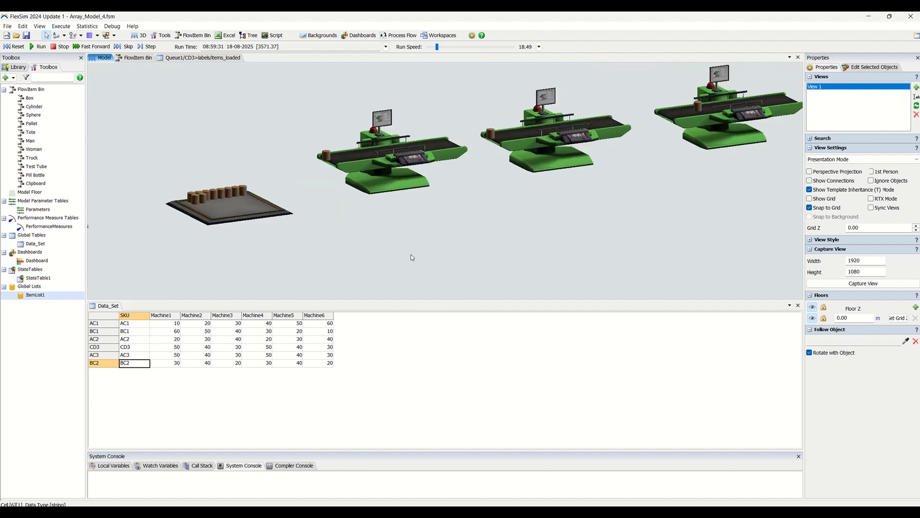
click(810, 171)
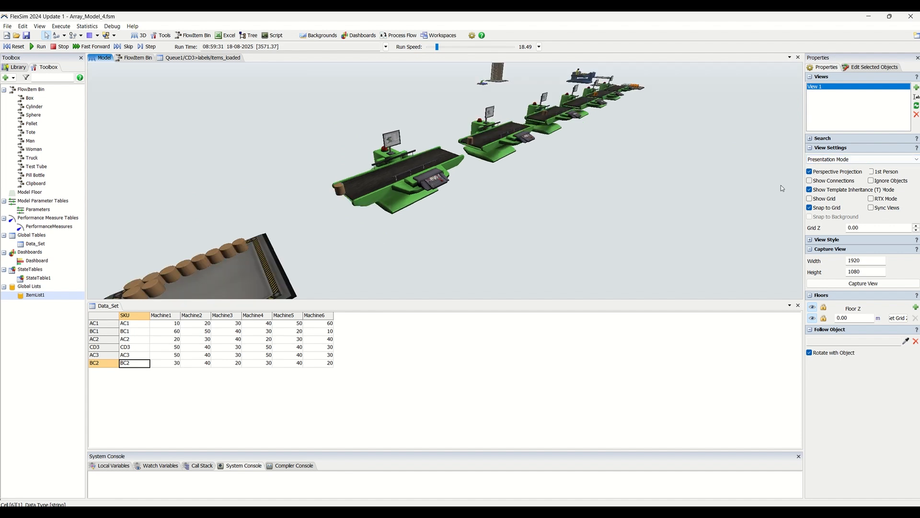
- Select the AC2 item in the Inventory queue and widen its properties to read the full MachineCT label array
scroll(330, 274, down, 3)
click(347, 228)
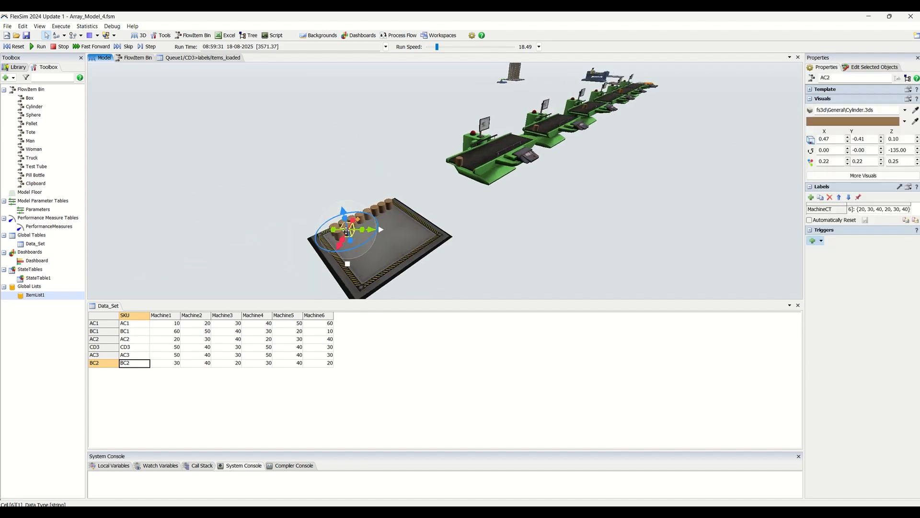
click(833, 211)
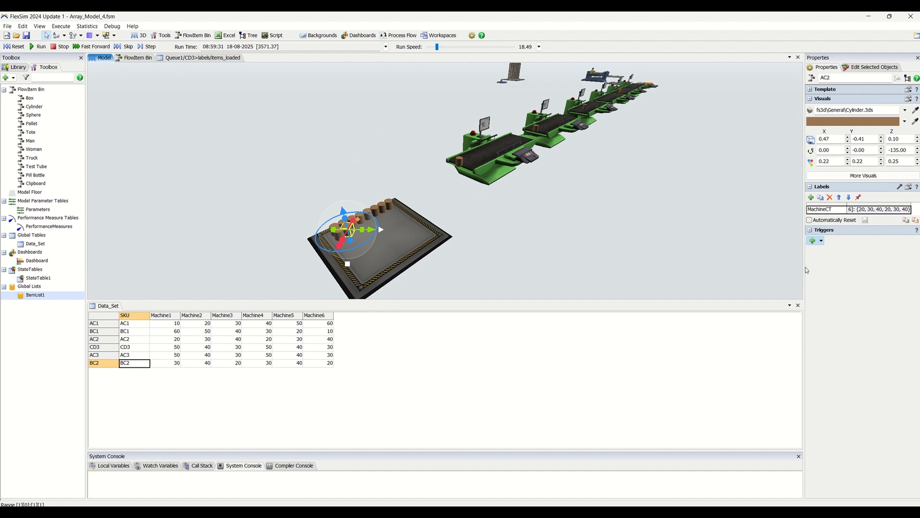
drag(804, 270, 728, 270)
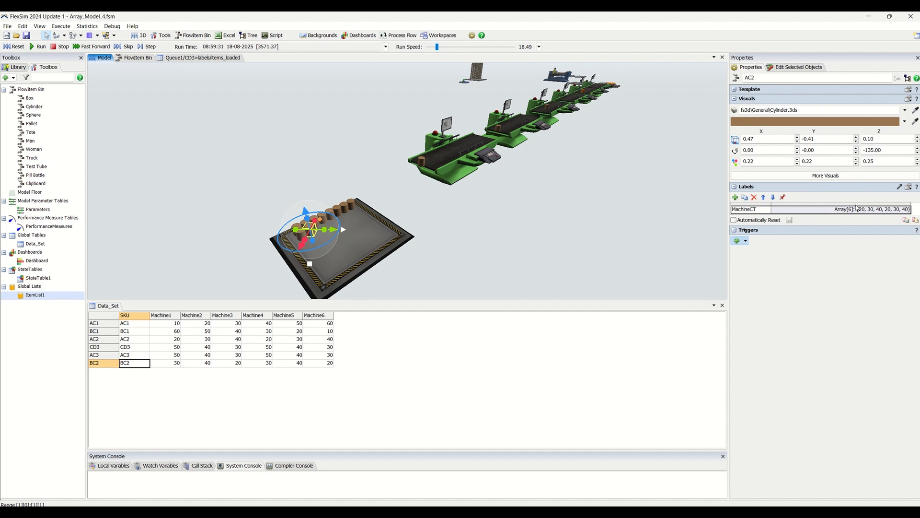
scroll(455, 242, down, 2)
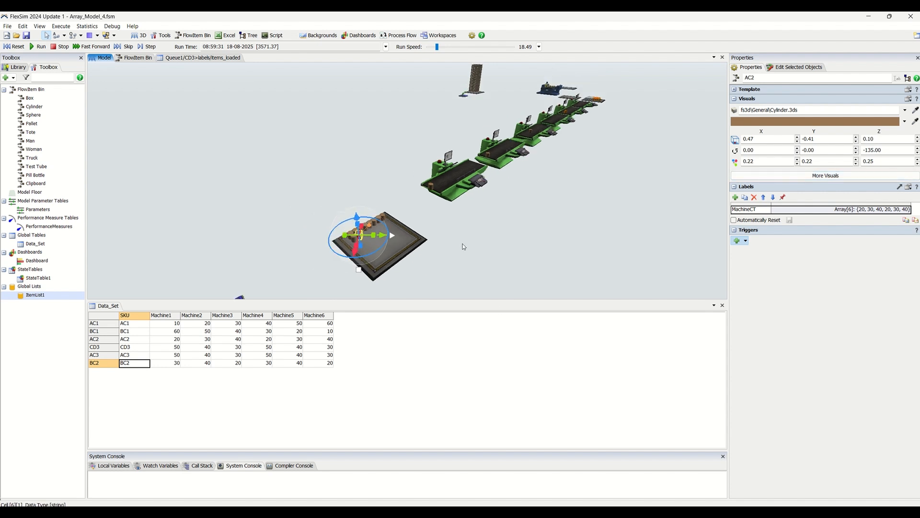
- Bring the whole production line into view and show the properties of Source1
click(464, 247)
scroll(467, 245, up, 2)
scroll(467, 245, up, 1)
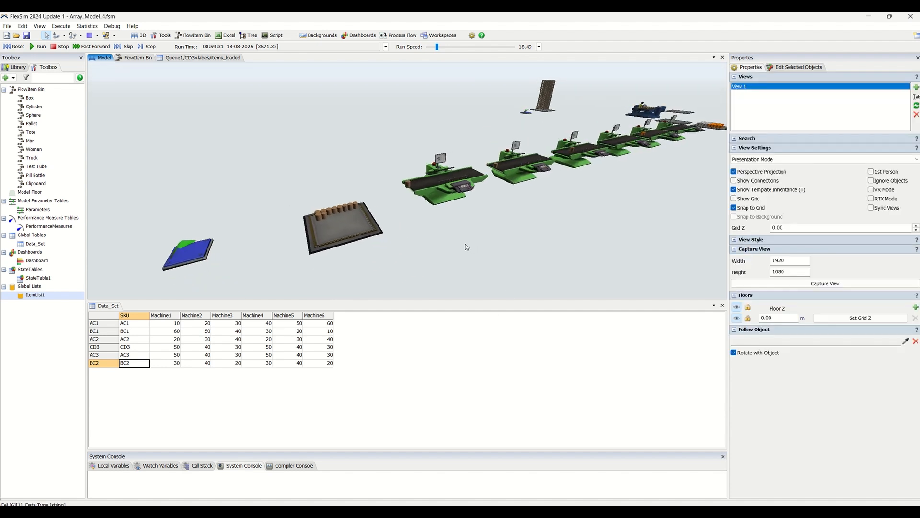
scroll(466, 246, down, 3)
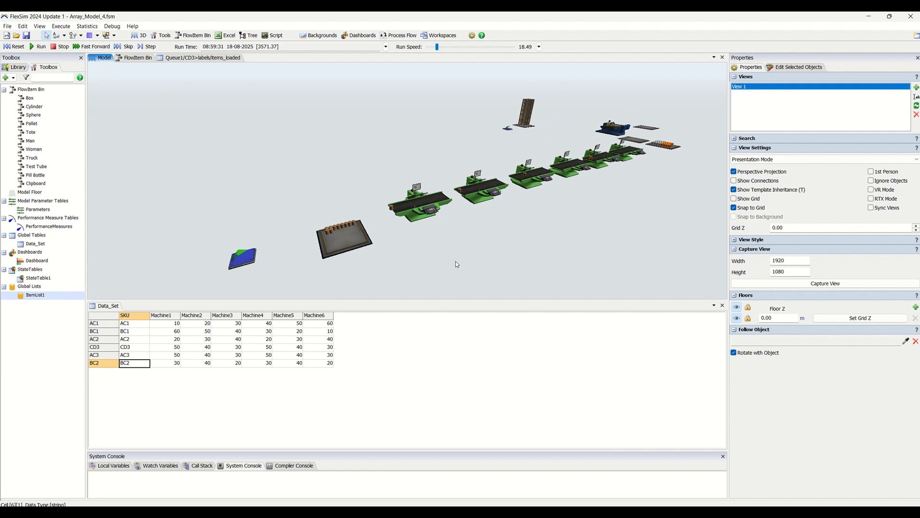
click(239, 264)
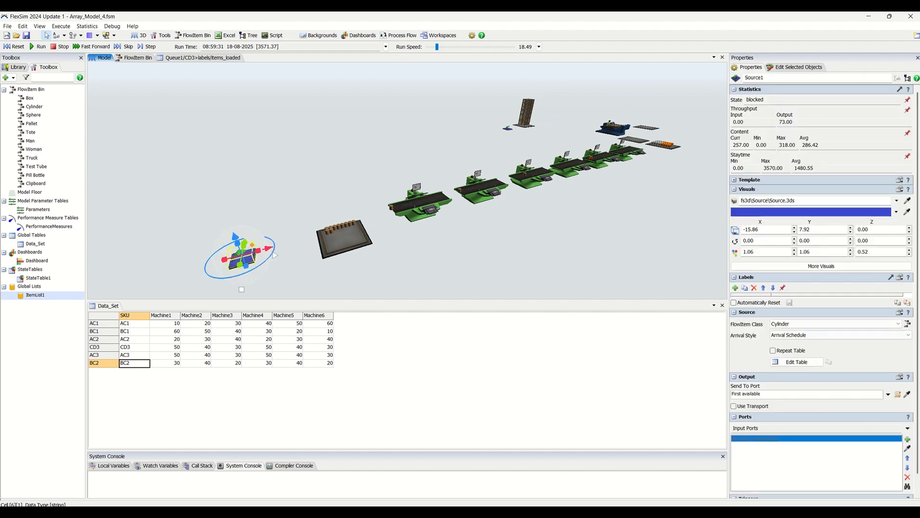
- Review the custom code of the Inventory queue's On Entry and On Exit triggers, closing each code window unchanged
click(344, 237)
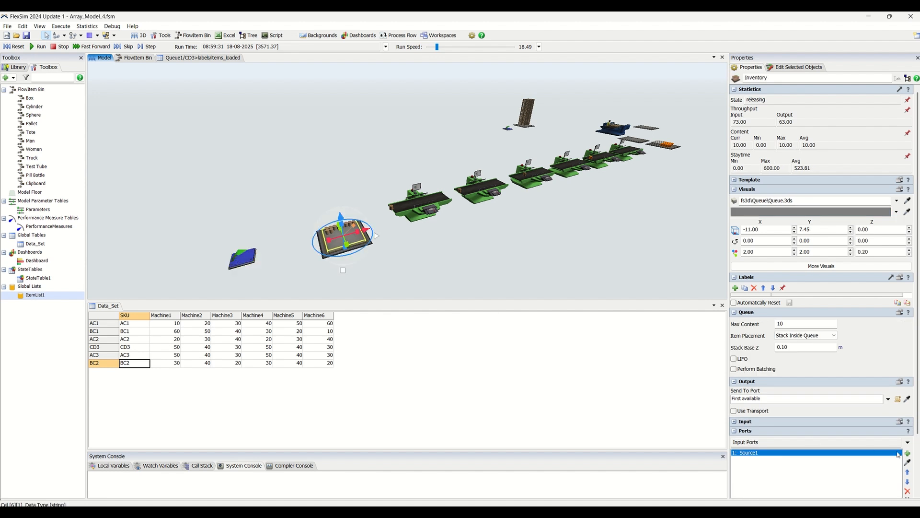
scroll(899, 465, down, 3)
click(892, 472)
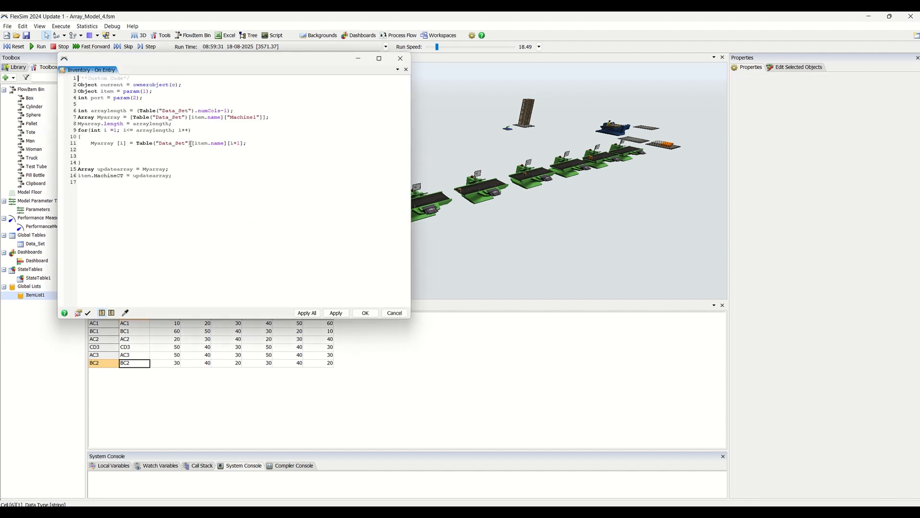
click(374, 316)
click(899, 489)
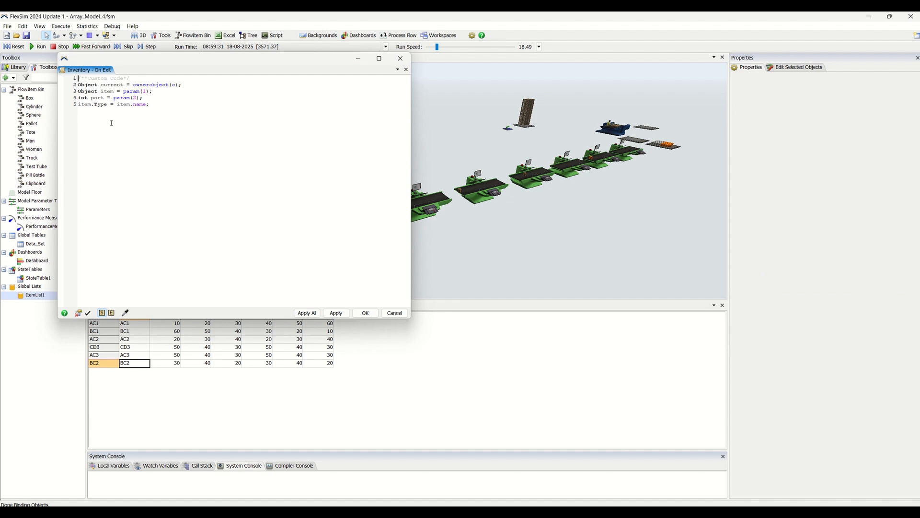
click(394, 312)
- Select the item at the entrance of the first machine to examine its MachineCT and Type labels
click(439, 289)
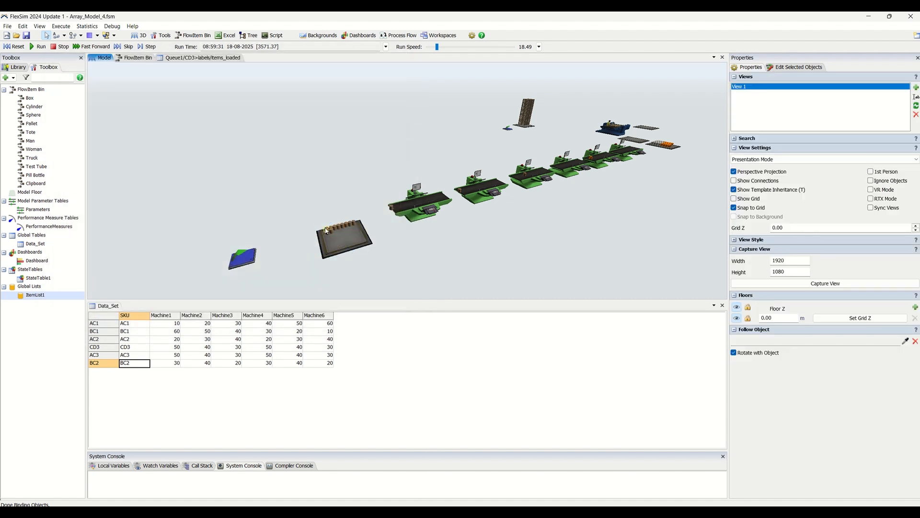
click(376, 205)
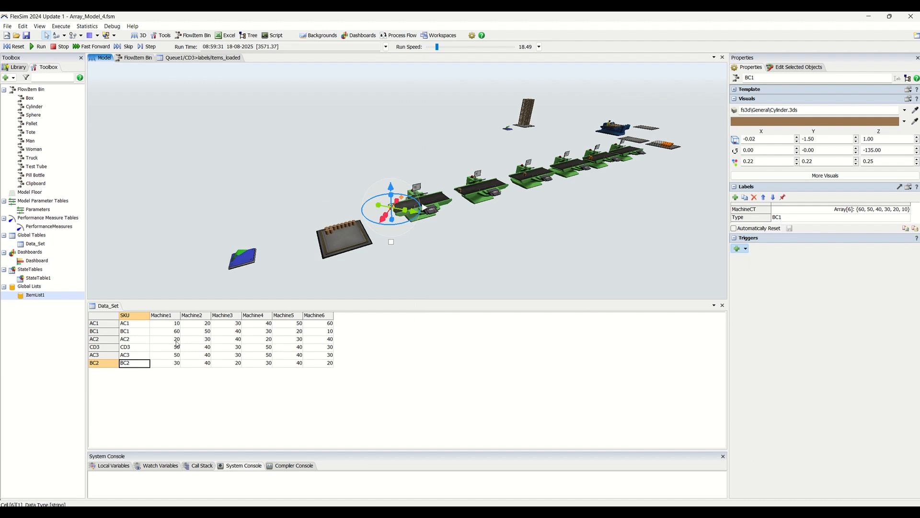
- Examine the SKU column and the Machine1 to Machine6 cycle times in the Data_Set table
drag(130, 324, 130, 375)
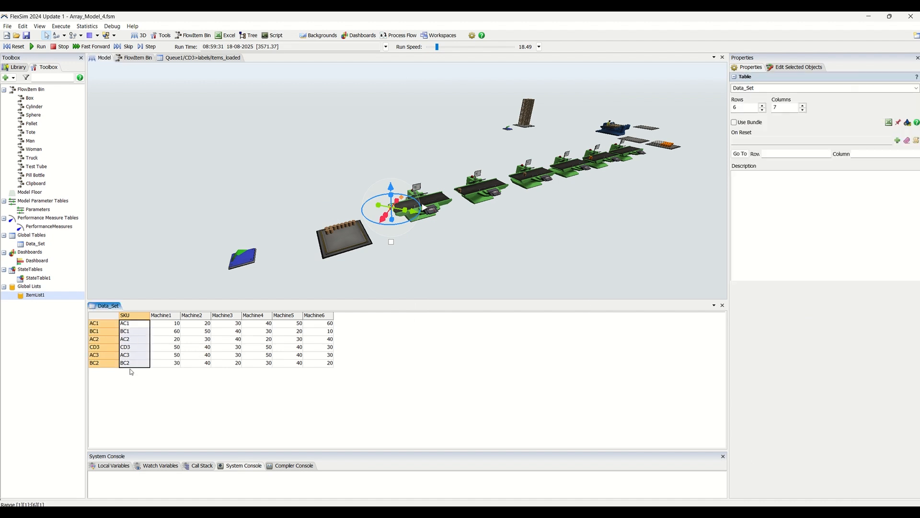
click(171, 324)
drag(176, 335, 323, 373)
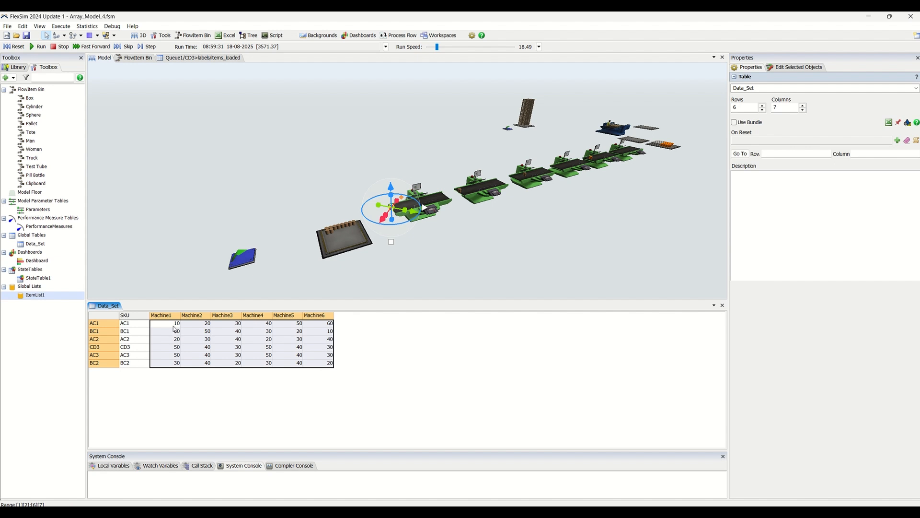
drag(172, 323, 315, 368)
click(166, 325)
click(173, 339)
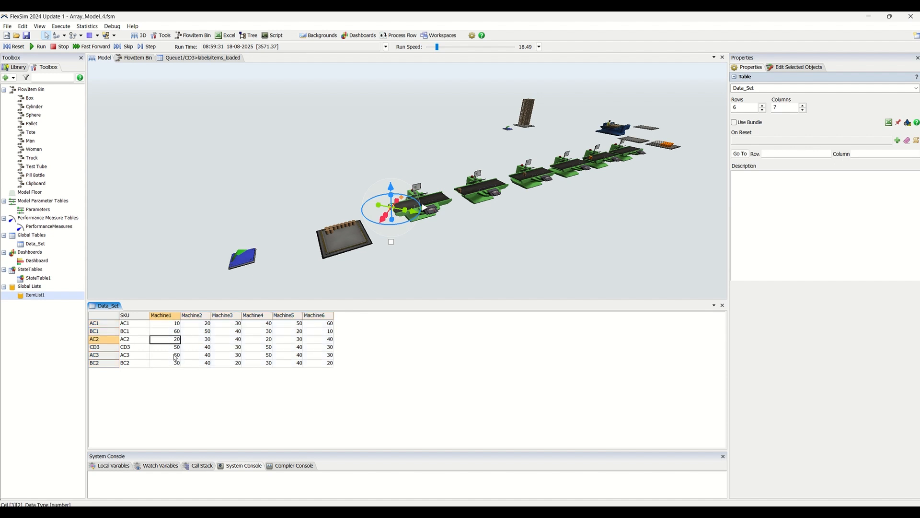
click(173, 364)
click(195, 323)
click(131, 325)
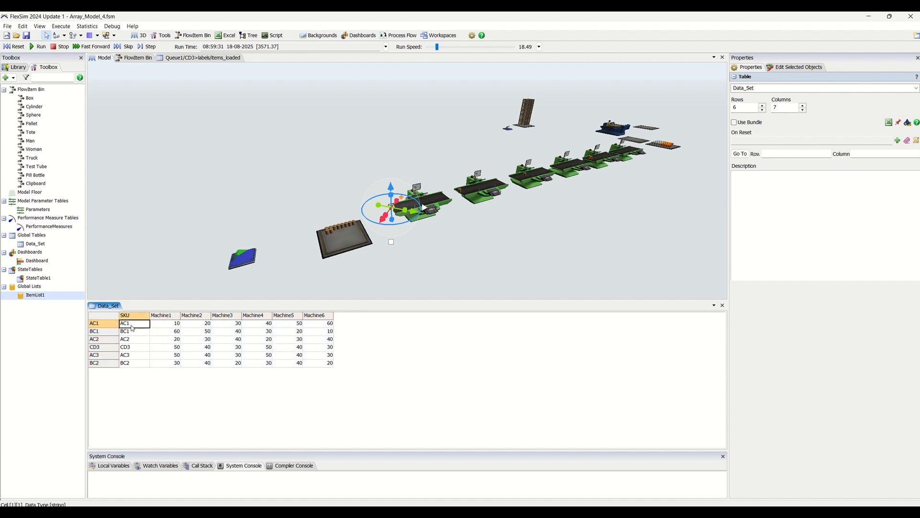
- Examine SKU AC1's cycle times from Machine1 to Machine6 in the Data_Set table
drag(171, 325, 331, 325)
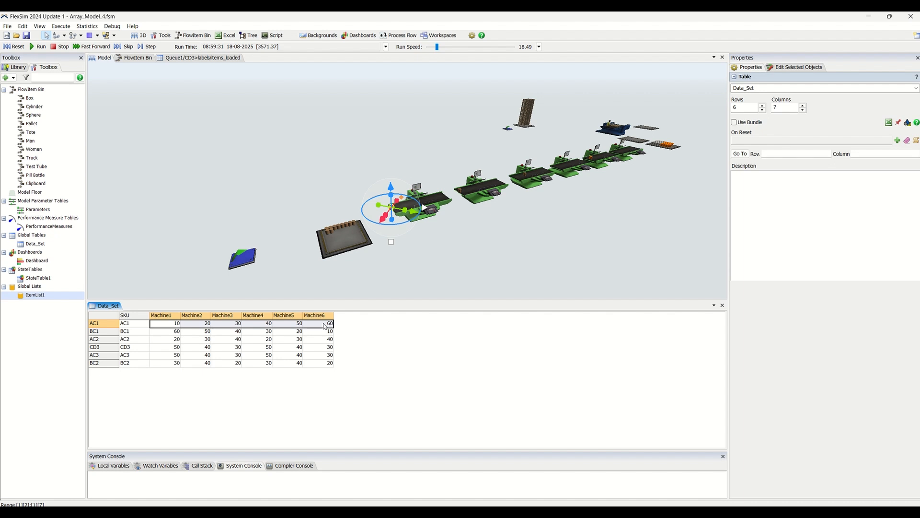
click(197, 326)
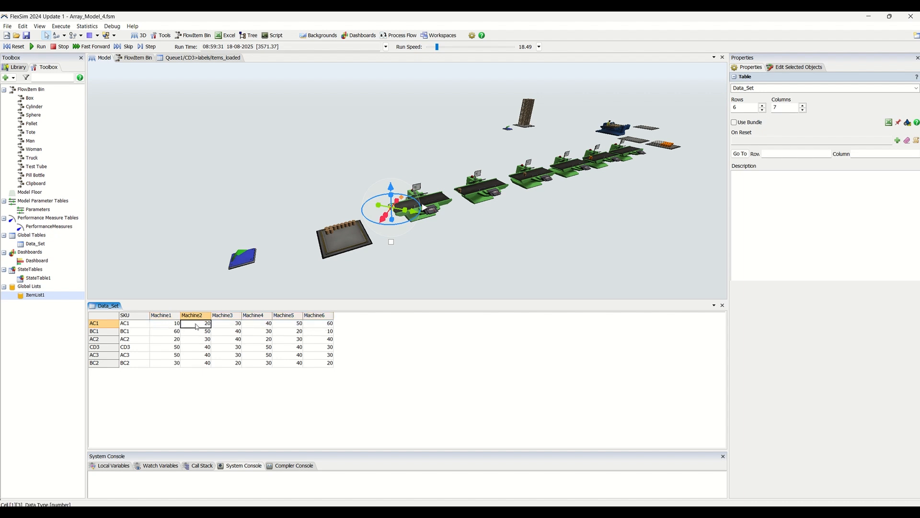
click(230, 326)
click(261, 325)
click(299, 325)
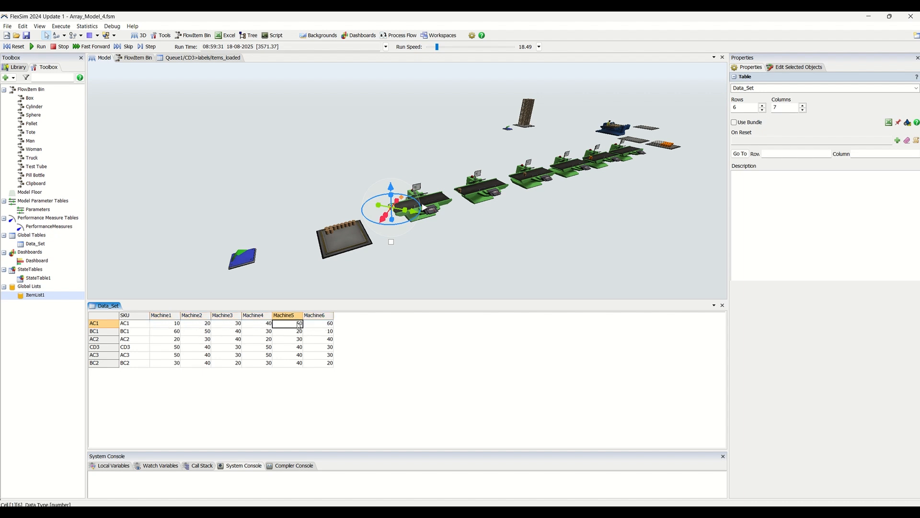
click(326, 326)
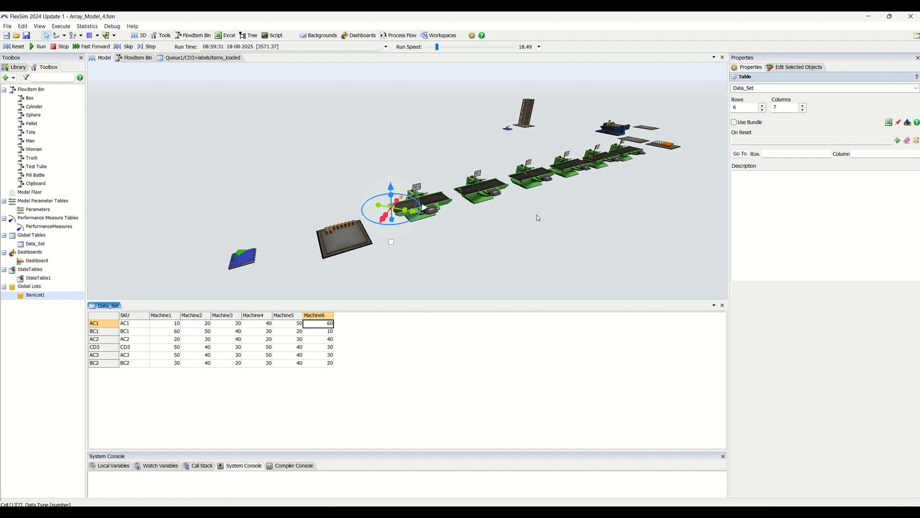
- Examine SKU BC1's cycle times across the machine columns of the Data_Set table
click(166, 335)
click(207, 332)
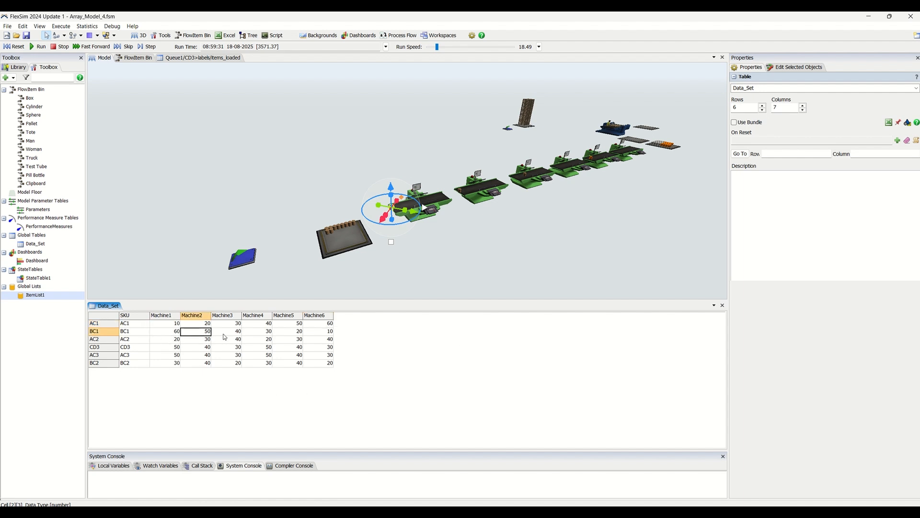
click(226, 332)
click(266, 332)
click(322, 331)
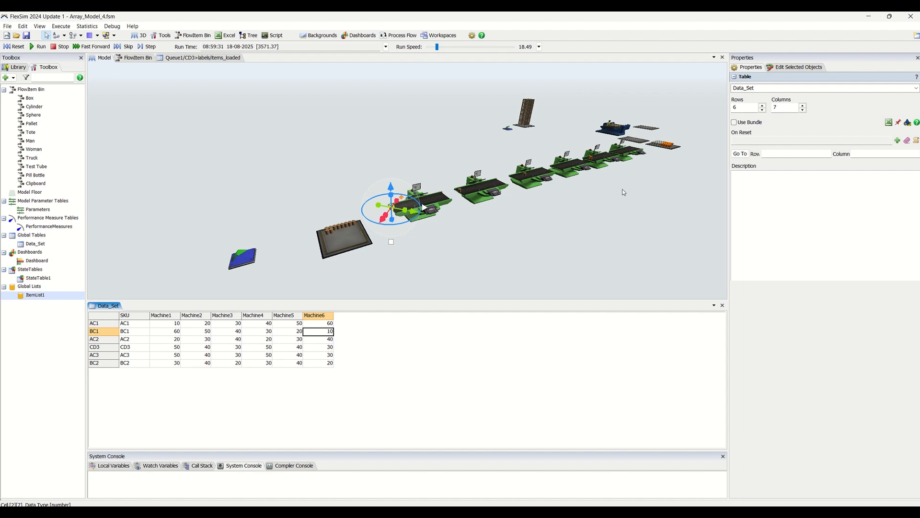
- Review Machine1's custom Process Time code, highlighting the numberofarray and return lines, and close the code window unchanged
scroll(601, 206, up, 5)
drag(511, 252, 606, 209)
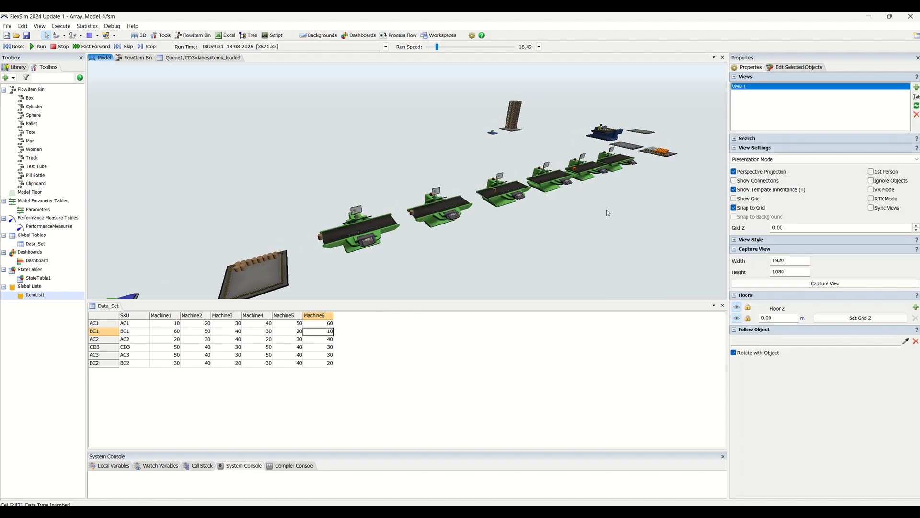
click(368, 239)
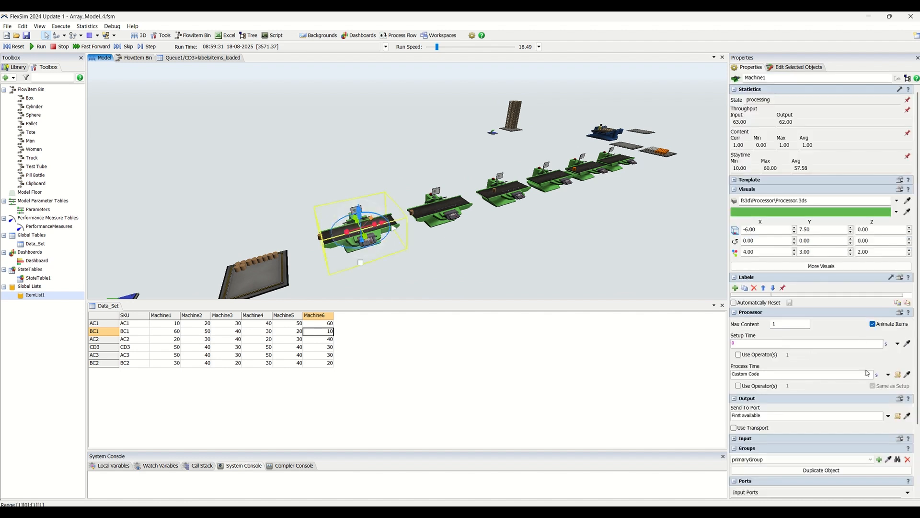
click(898, 374)
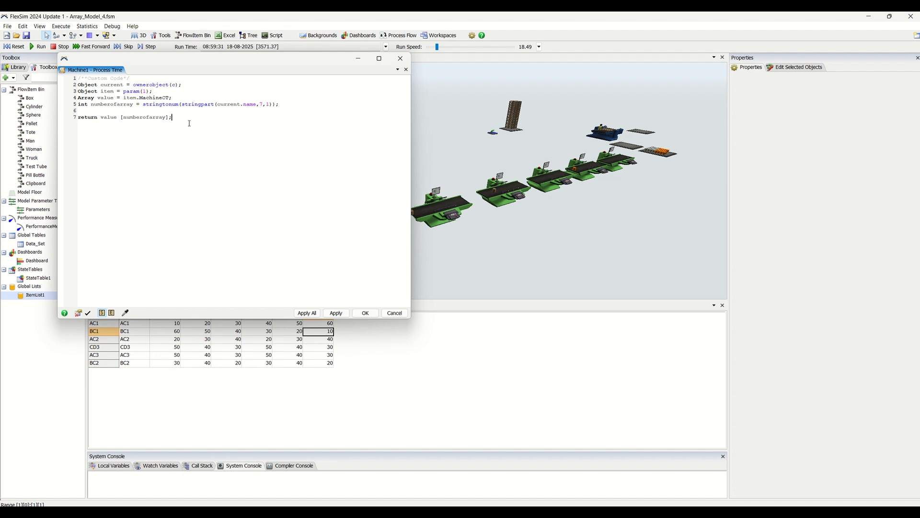
drag(187, 118, 63, 105)
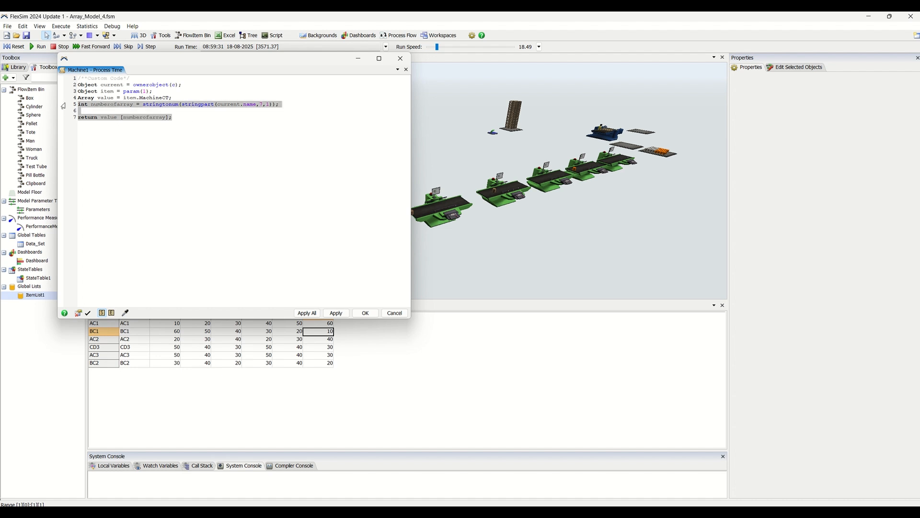
click(366, 313)
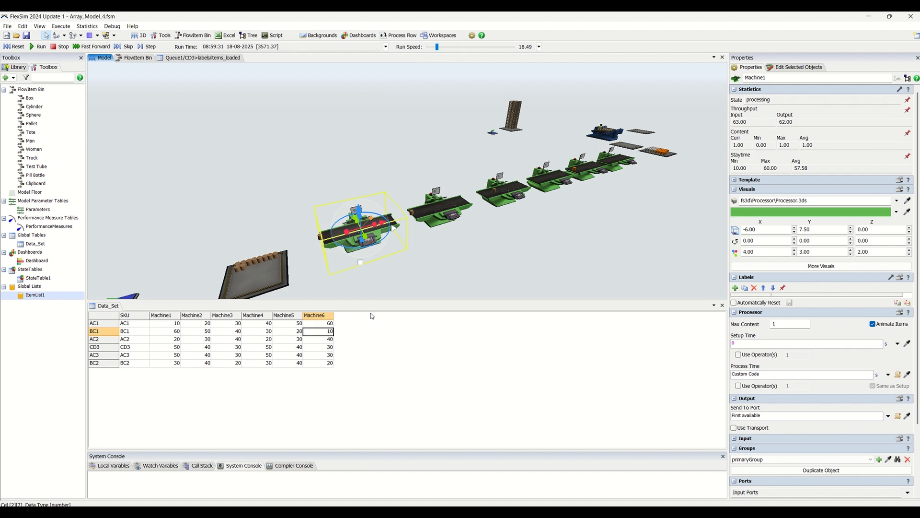
- Select the AC2 item in the Inventory queue to examine its MachineCT label alongside the SKU column of Data_Set
scroll(417, 258, down, 2)
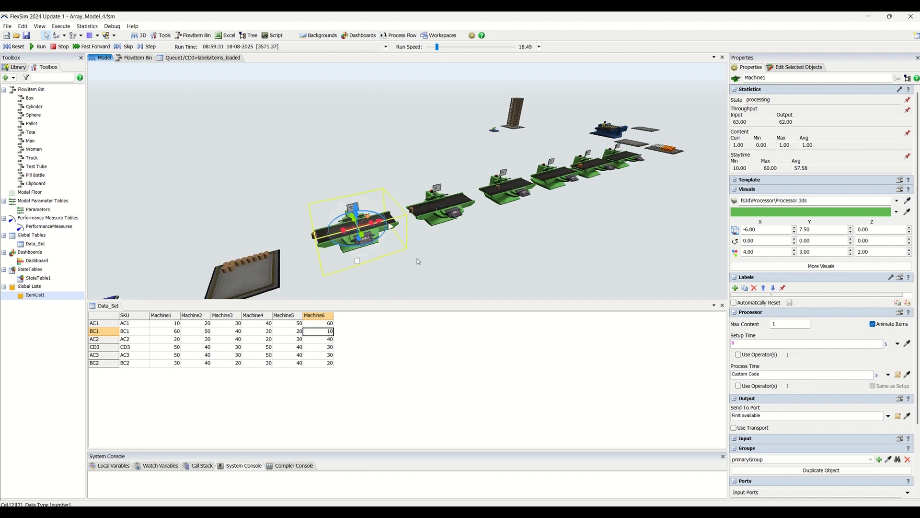
click(468, 265)
scroll(467, 264, down, 1)
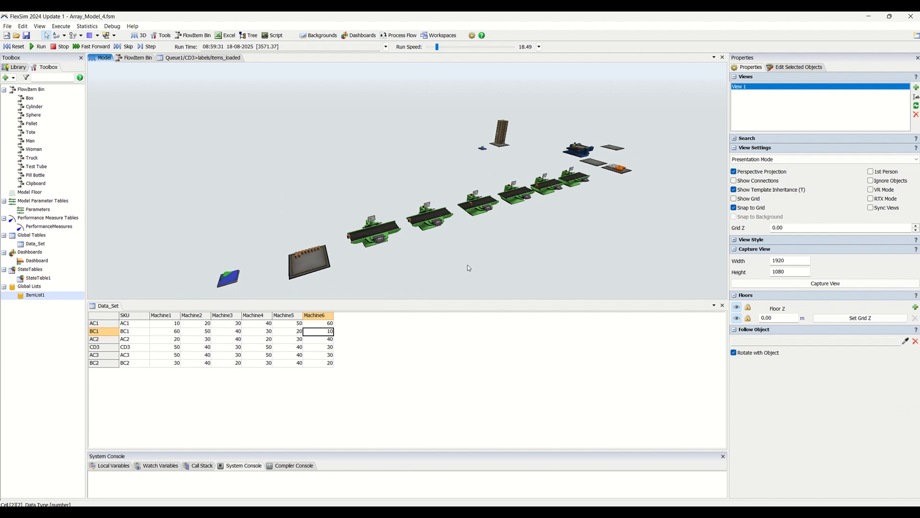
right_drag(467, 265, 464, 265)
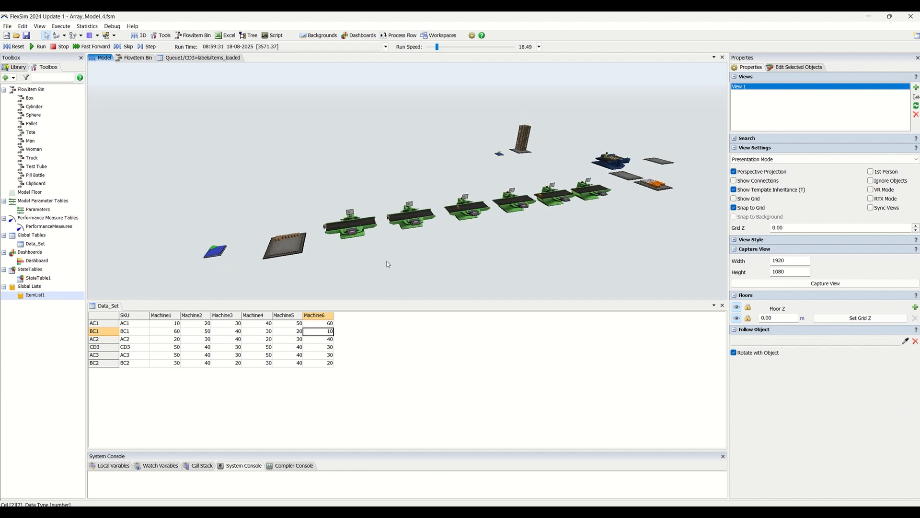
right_drag(387, 261, 395, 268)
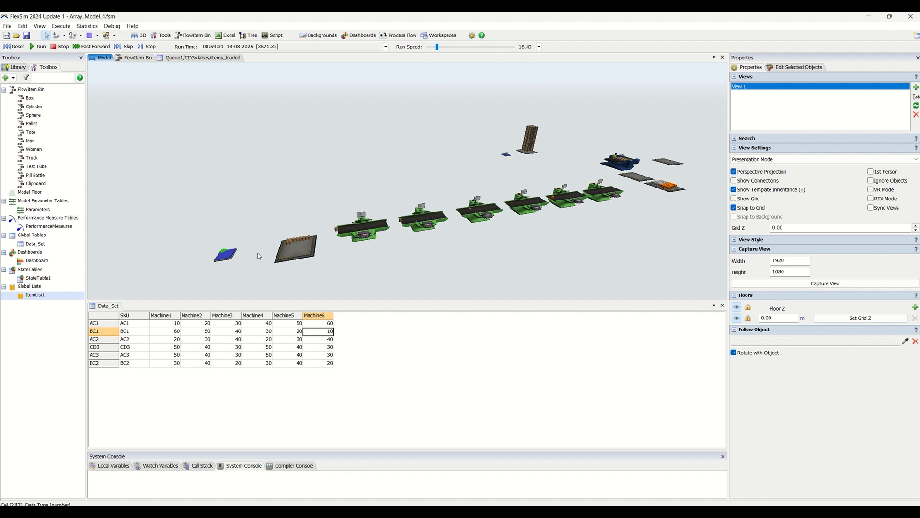
click(290, 246)
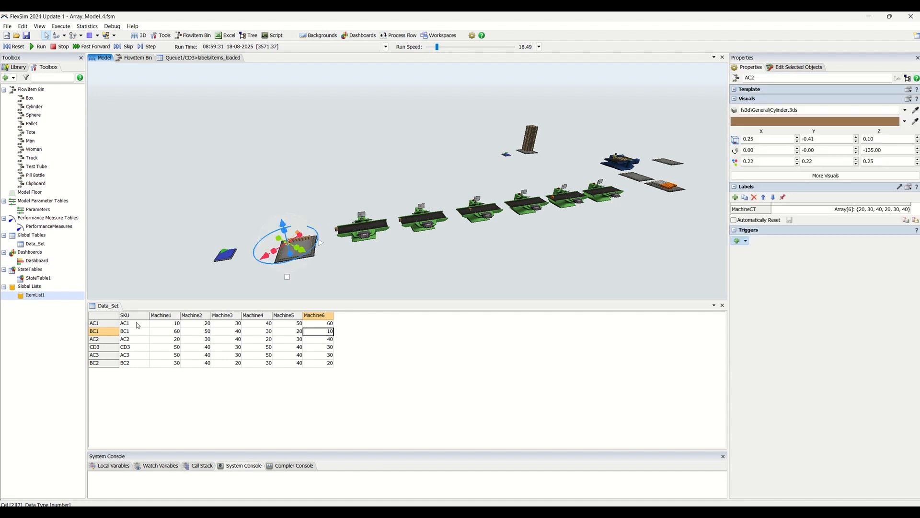
drag(134, 324, 139, 367)
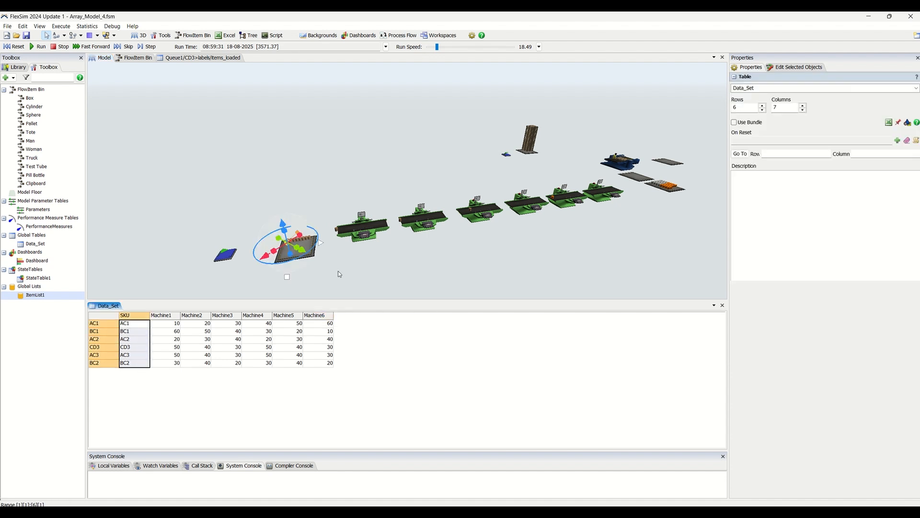
click(290, 245)
click(288, 242)
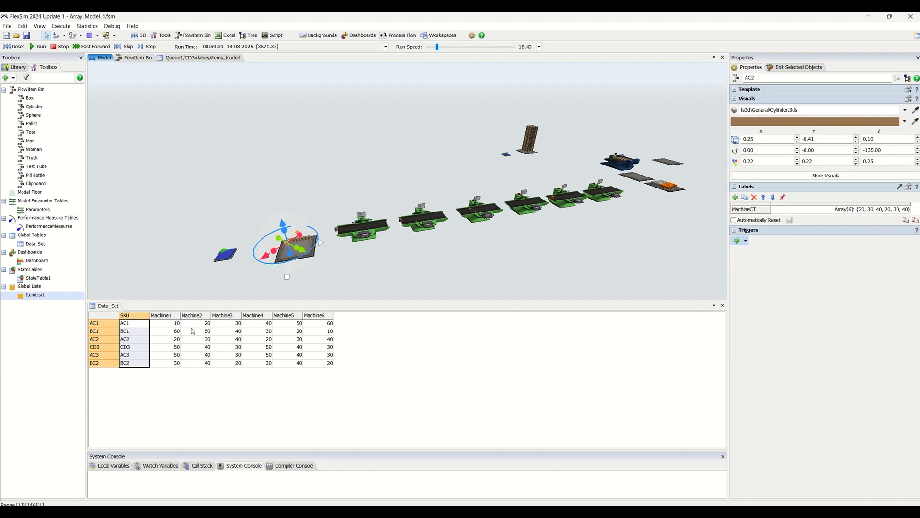
- Highlight the Machine1 to Machine6 cycle times of the BC1 row and the AC2 row in Data_Set
click(176, 333)
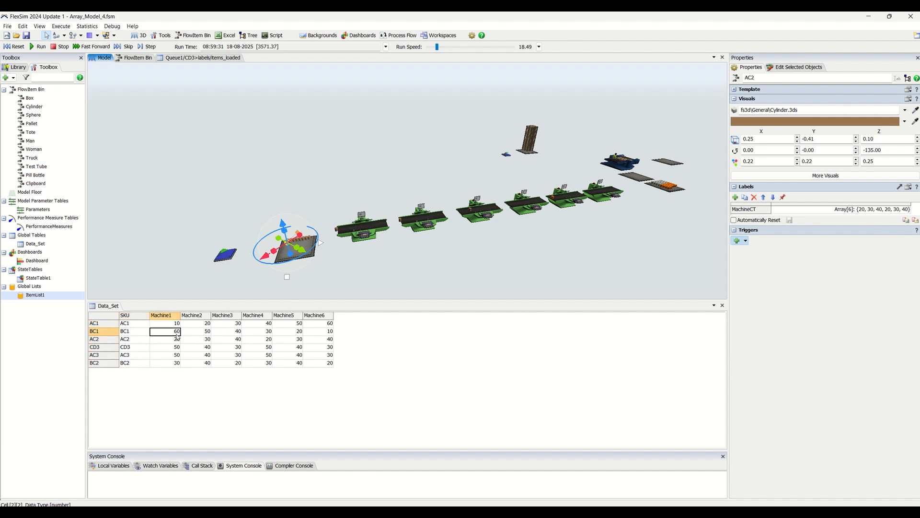
drag(177, 335, 342, 327)
click(342, 328)
drag(172, 332, 327, 334)
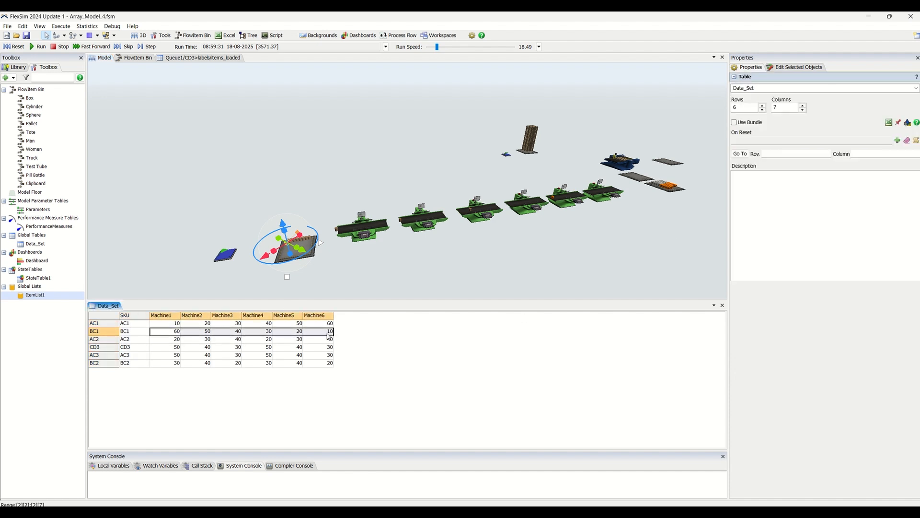
drag(172, 340, 333, 338)
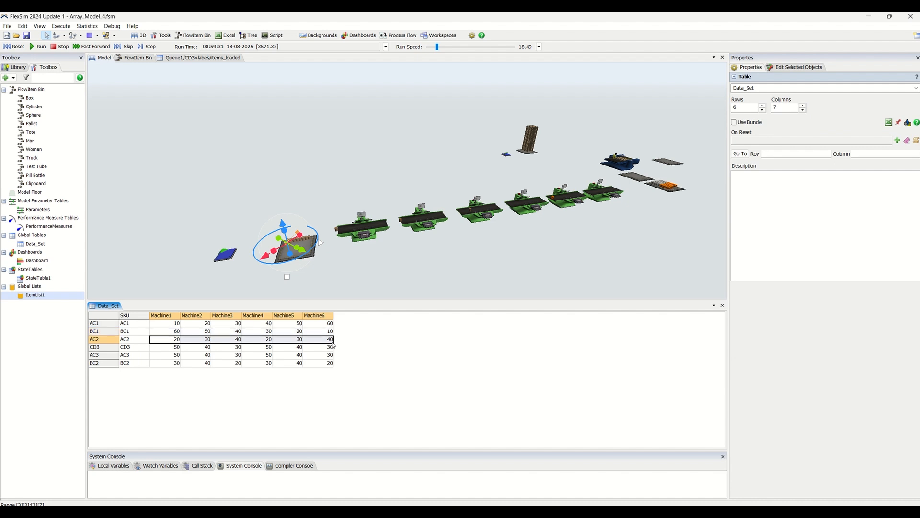
- Select the BC1 item in the Inventory queue and examine the array stored in its MachineCT label
click(360, 256)
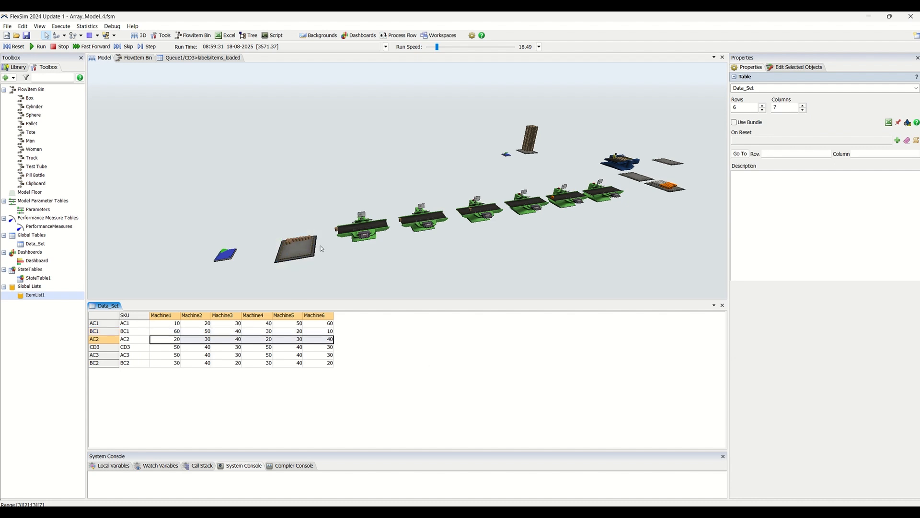
click(303, 243)
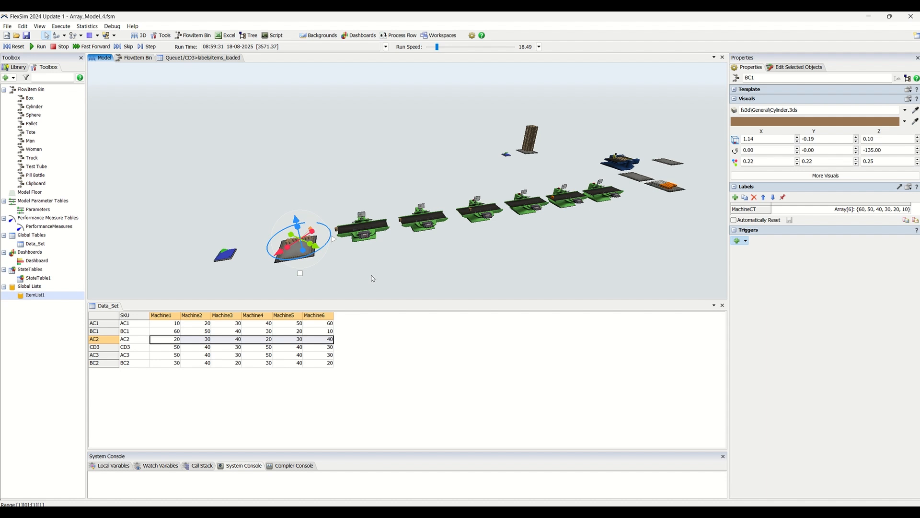
click(743, 213)
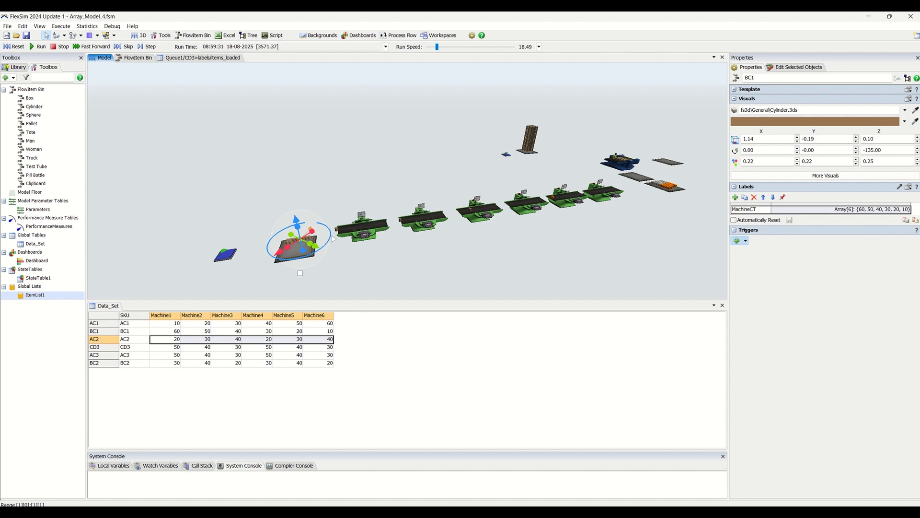
click(794, 213)
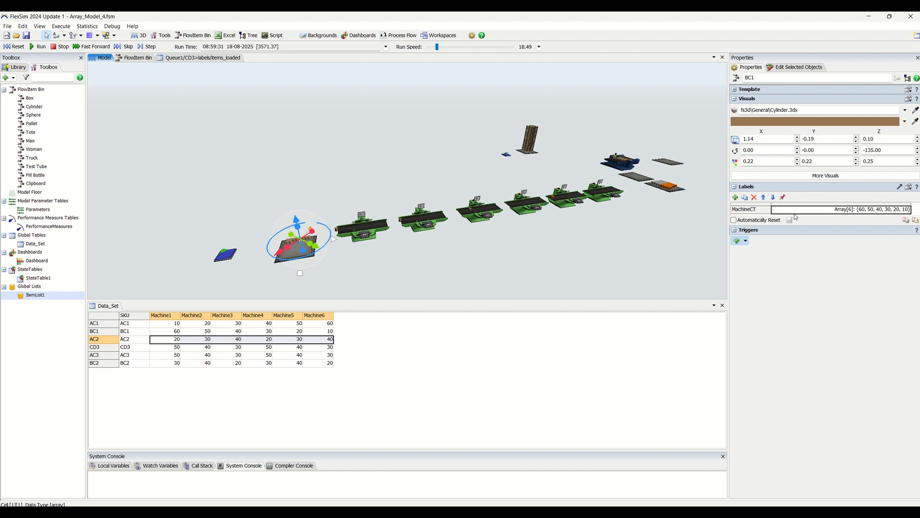
click(762, 211)
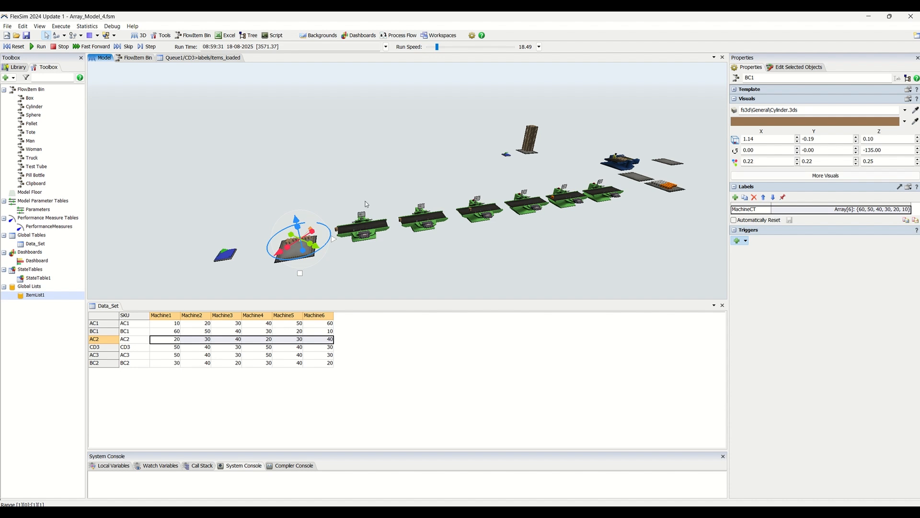
- Check Machine1 and the queued AC2 item's MachineCT label against the AC1 row of machine times in Data_Set
click(368, 236)
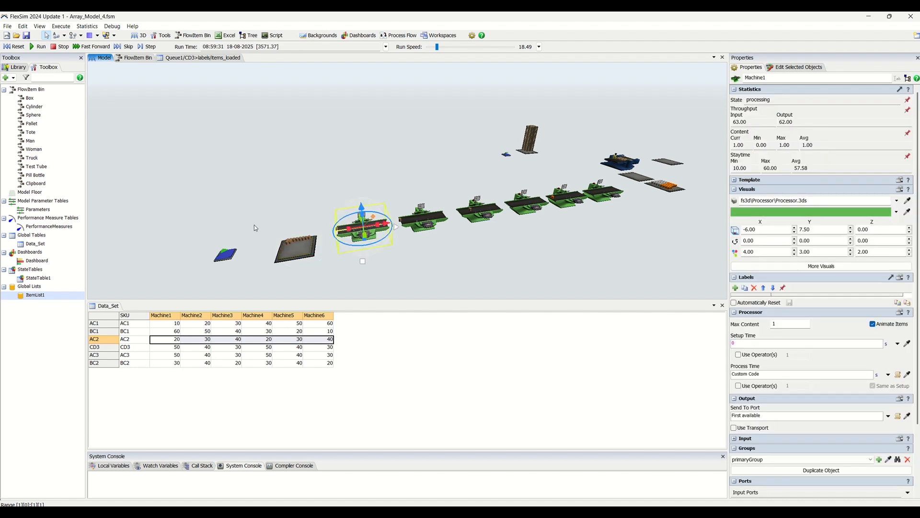
click(289, 244)
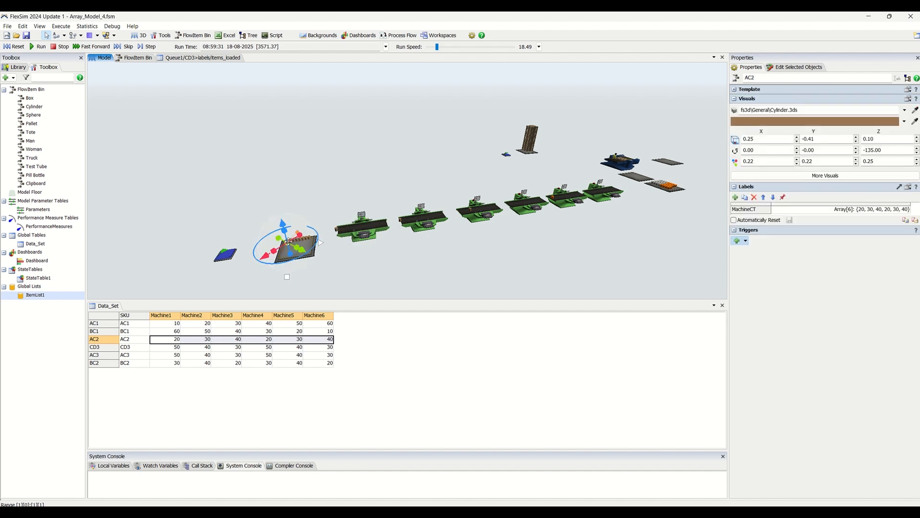
drag(175, 327, 234, 325)
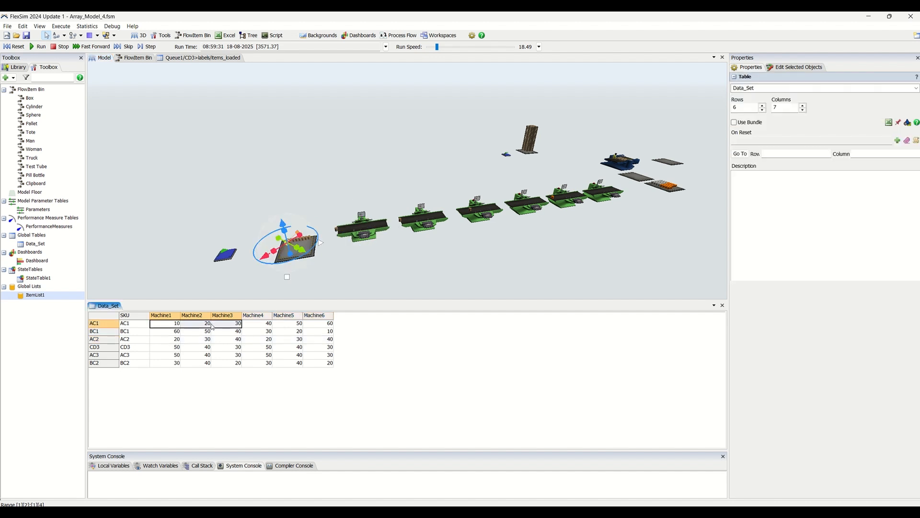
drag(171, 326, 316, 324)
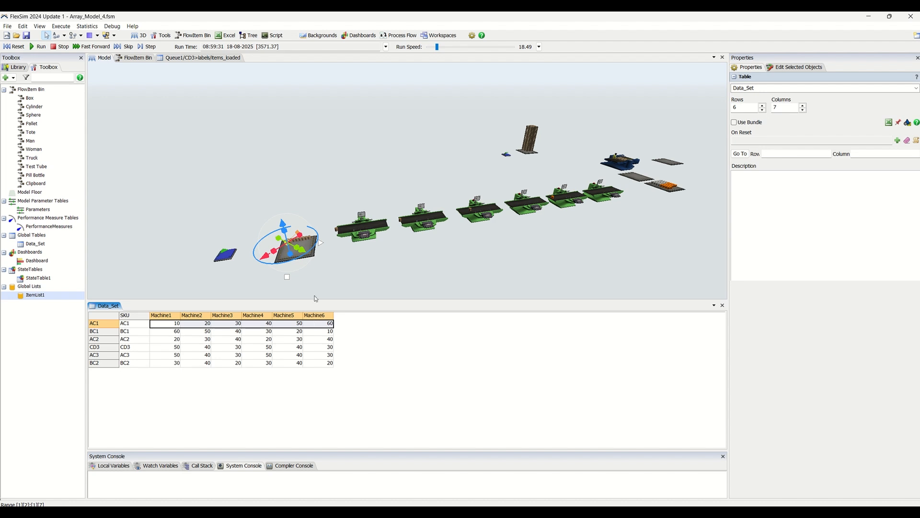
- Show the properties of Machine6 at the end of the machine line
drag(438, 249, 339, 266)
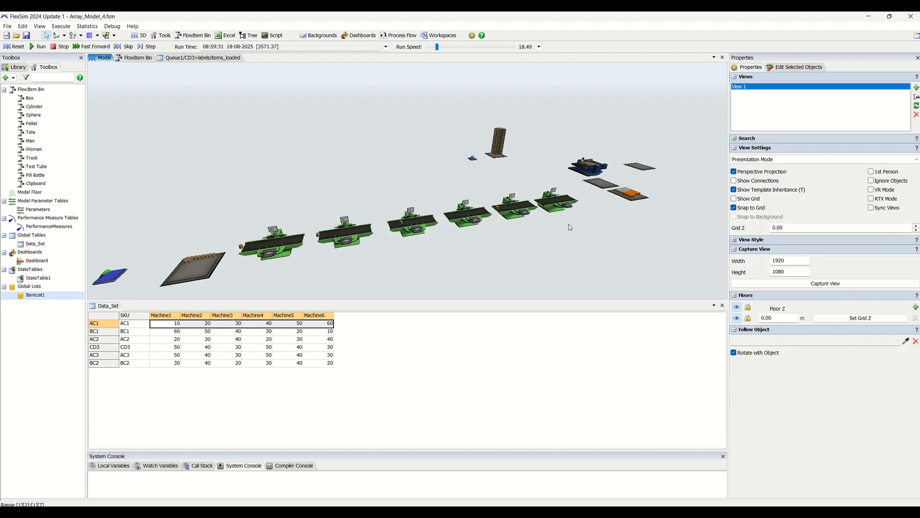
drag(576, 234, 570, 235)
click(550, 208)
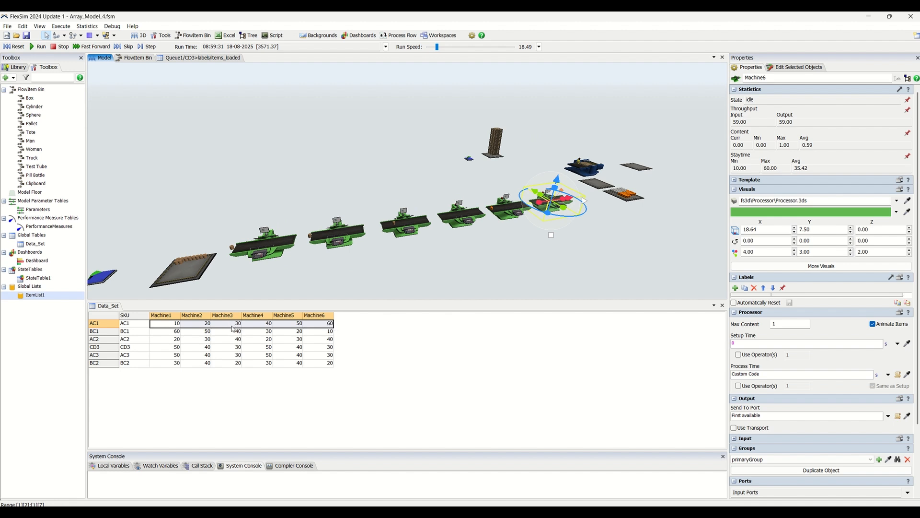
- Select a BC1 item in the queue of orange items beyond Machine6 to examine its MachineCT and Type labels
drag(579, 243, 284, 308)
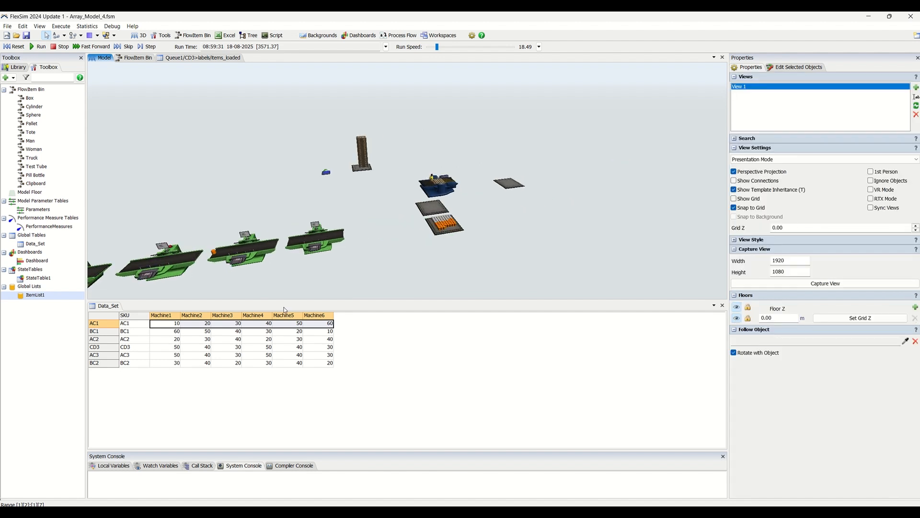
drag(475, 213, 457, 230)
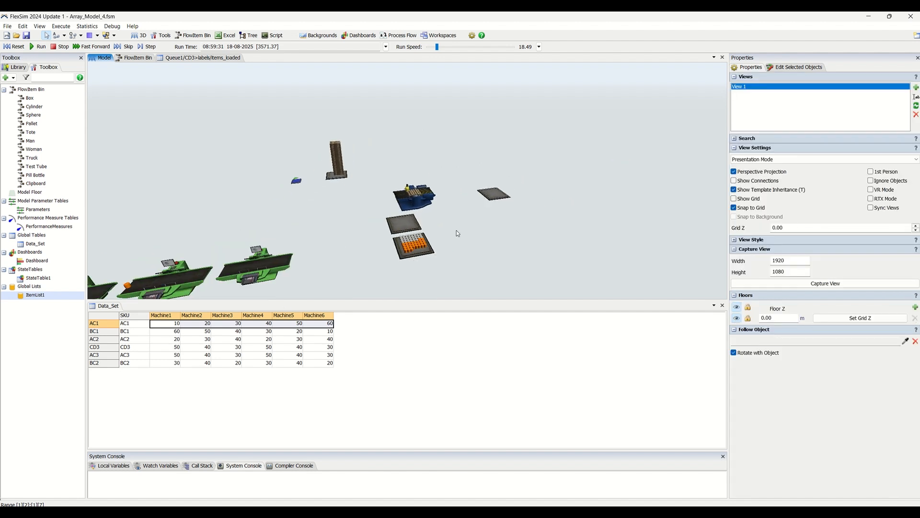
click(416, 249)
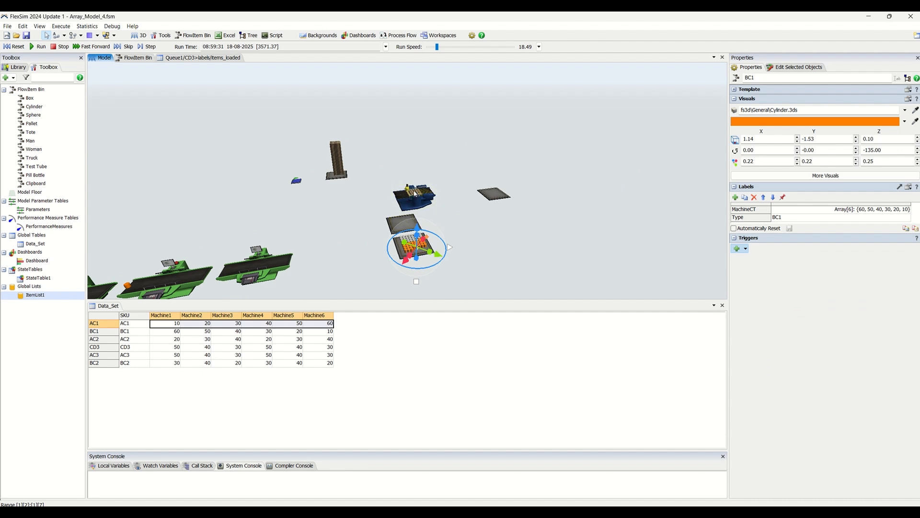
- Select the CD3 pallet on the combiner to examine its Type label and Pallet Stacking pack setting
scroll(413, 194, up, 3)
click(415, 184)
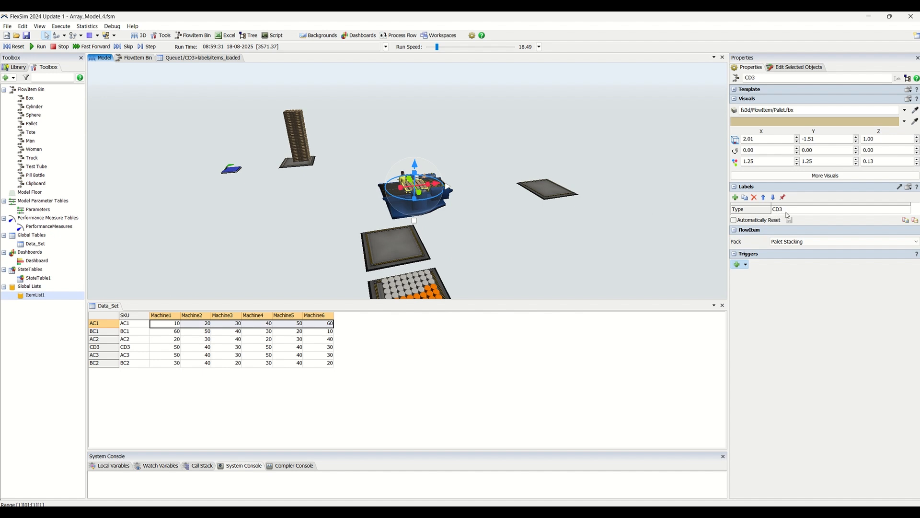
scroll(473, 216, down, 5)
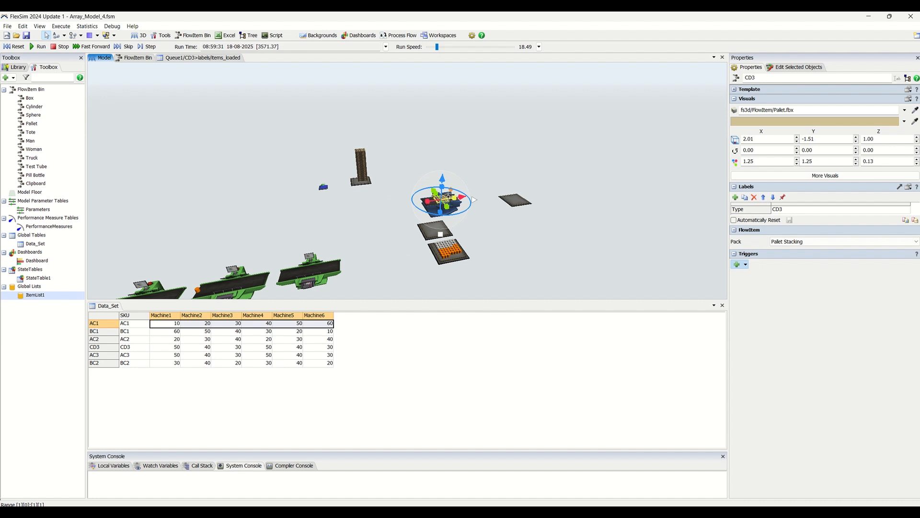
- Check the properties of Combiner1 and the downstream Queue1, and reselect the CD3 pallet on the combiner
click(464, 225)
click(449, 202)
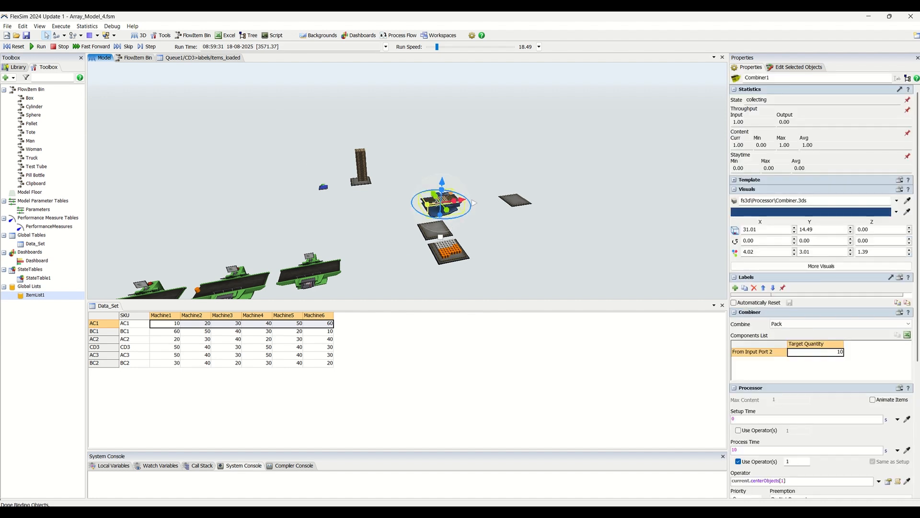
click(511, 201)
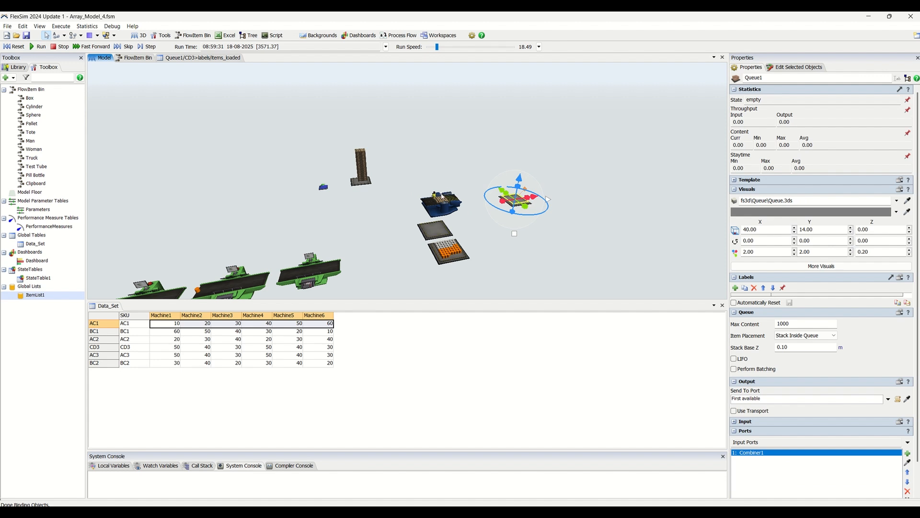
click(442, 204)
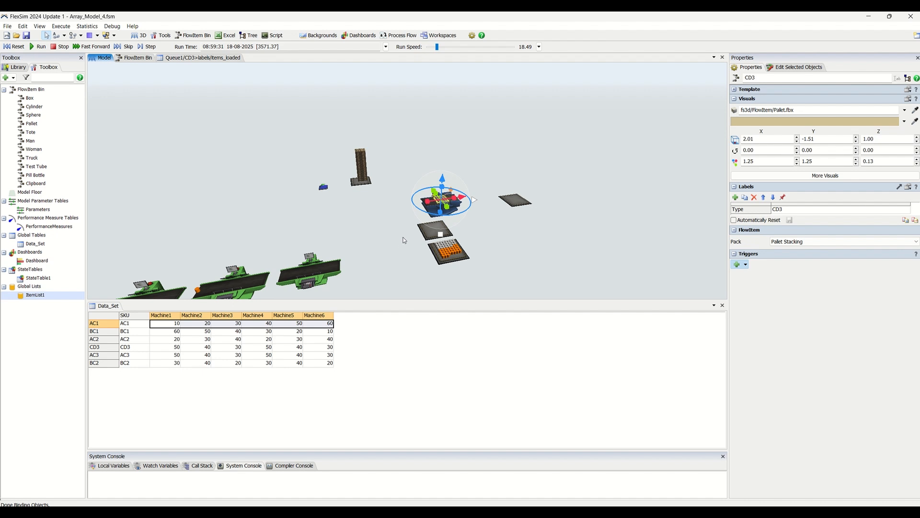
- Open the On Entry trigger's custom code of the Inventory queue for direct editing
drag(403, 237, 589, 191)
scroll(315, 265, up, 4)
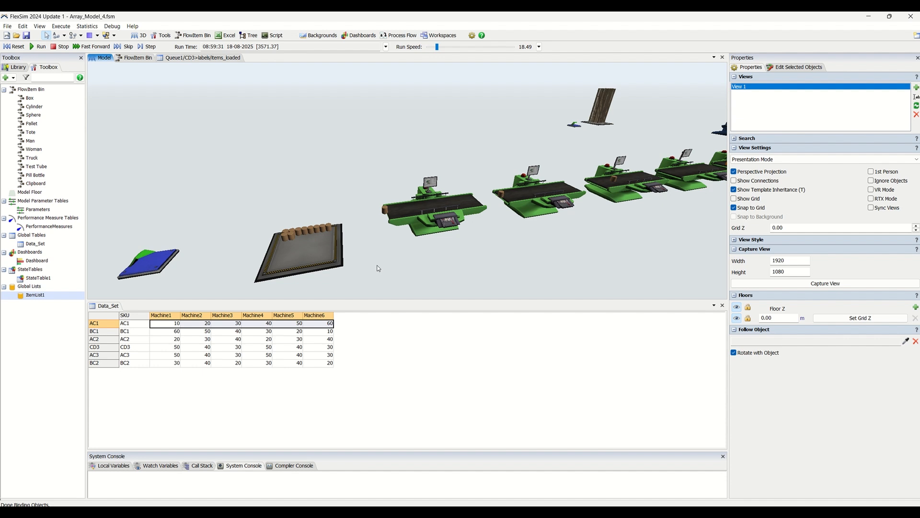
click(304, 268)
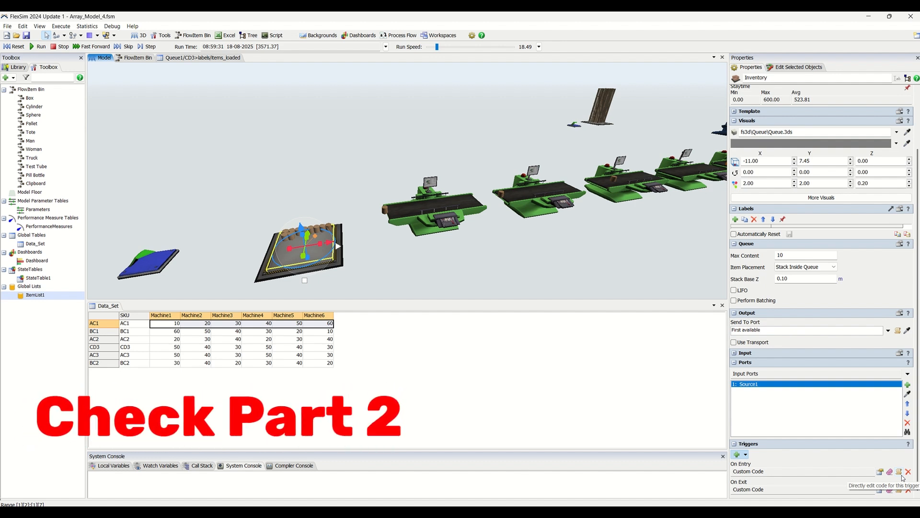
click(901, 474)
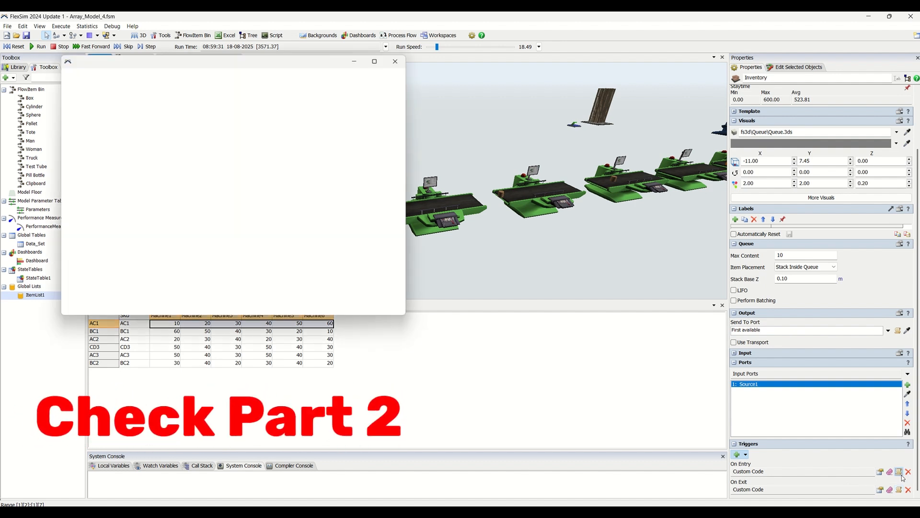
- Shrink and reposition the On Entry code window to examine the MachineCT array code alongside the machine line and Data_Set
drag(177, 59, 597, 157)
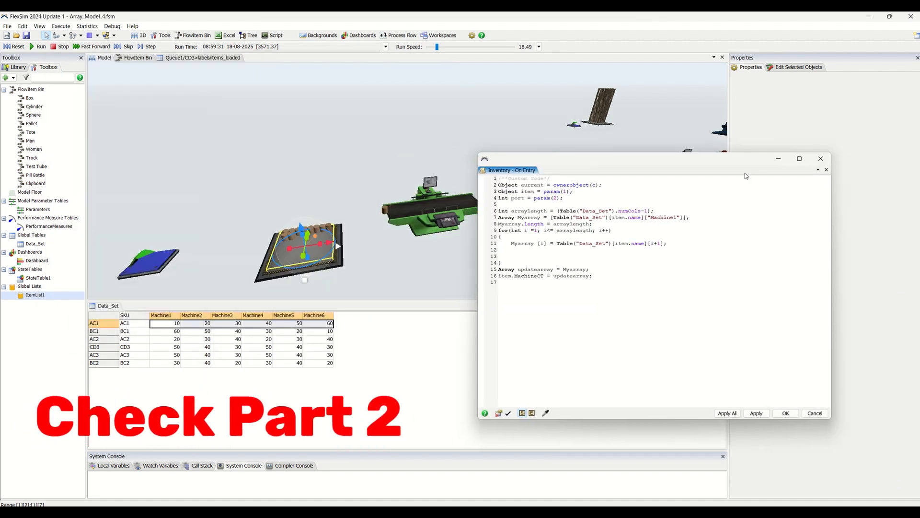
drag(834, 153, 742, 278)
drag(477, 278, 442, 309)
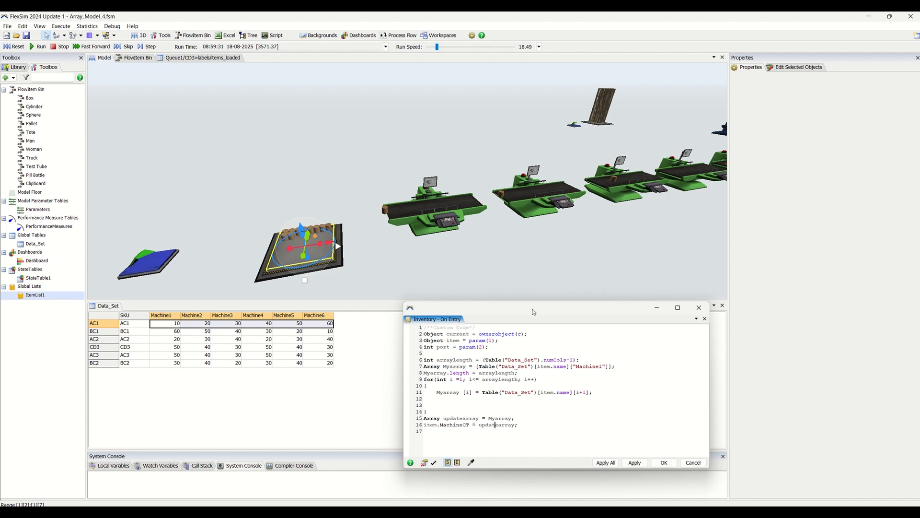
drag(533, 312, 528, 283)
scroll(216, 156, down, 3)
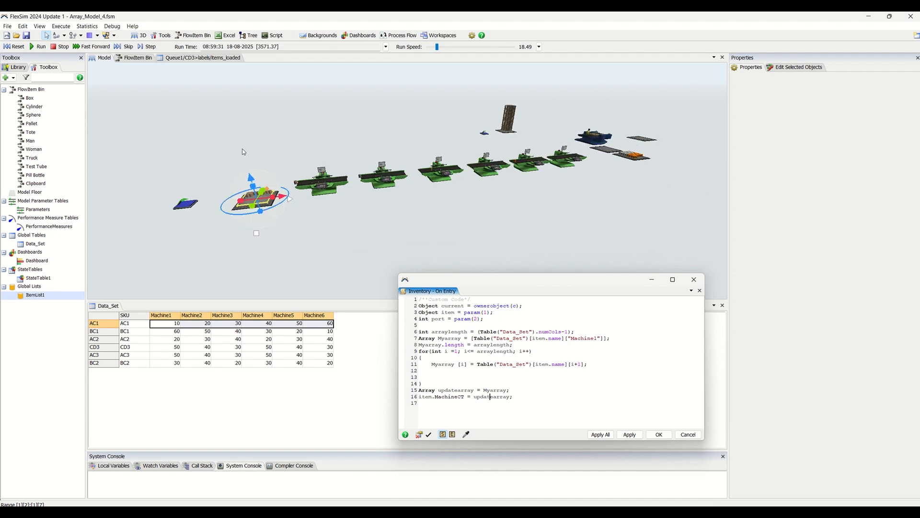
click(243, 147)
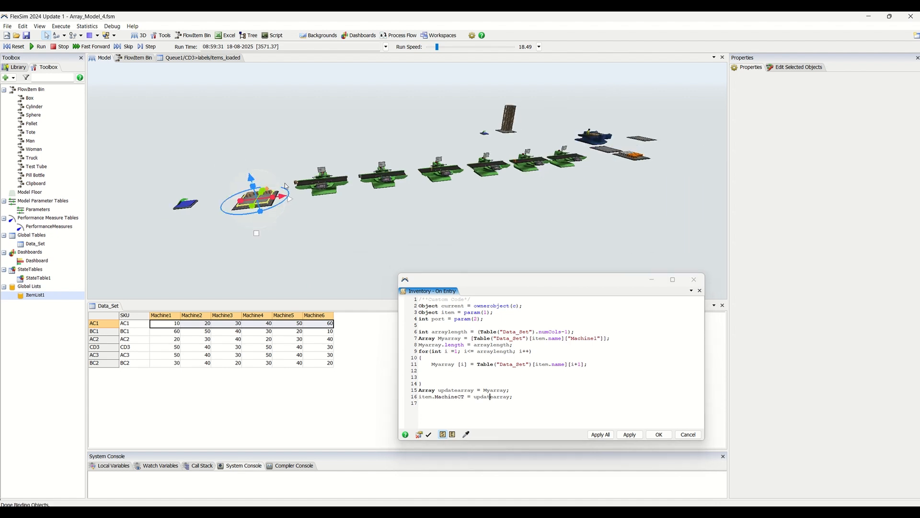
drag(302, 204, 330, 266)
right_drag(330, 274, 338, 268)
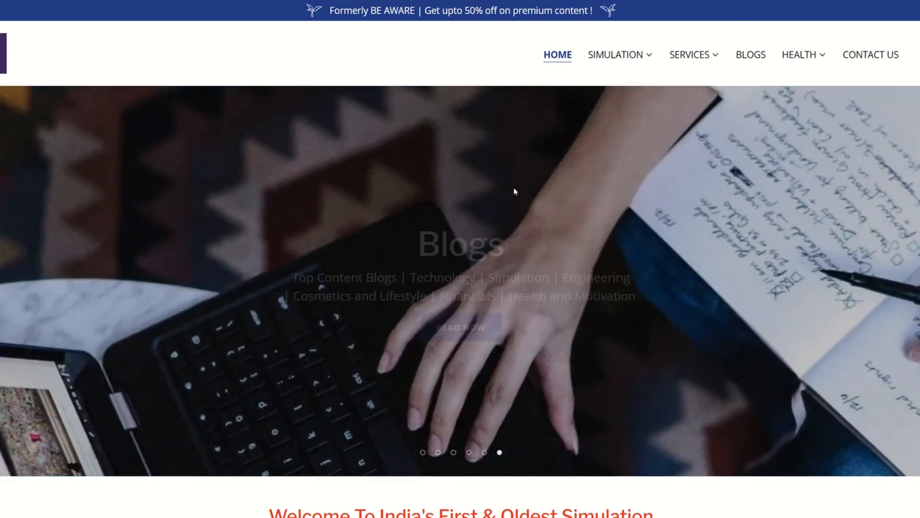
- Switch to the LeanSimCorp website and look through the home page's simulation, insights and company sections
scroll(522, 186, down, 8)
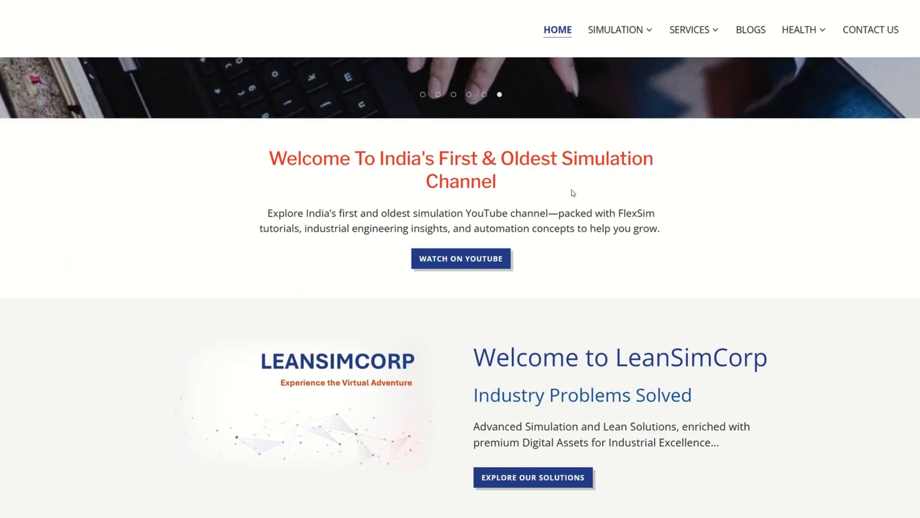
scroll(573, 193, down, 1)
scroll(573, 193, down, 9)
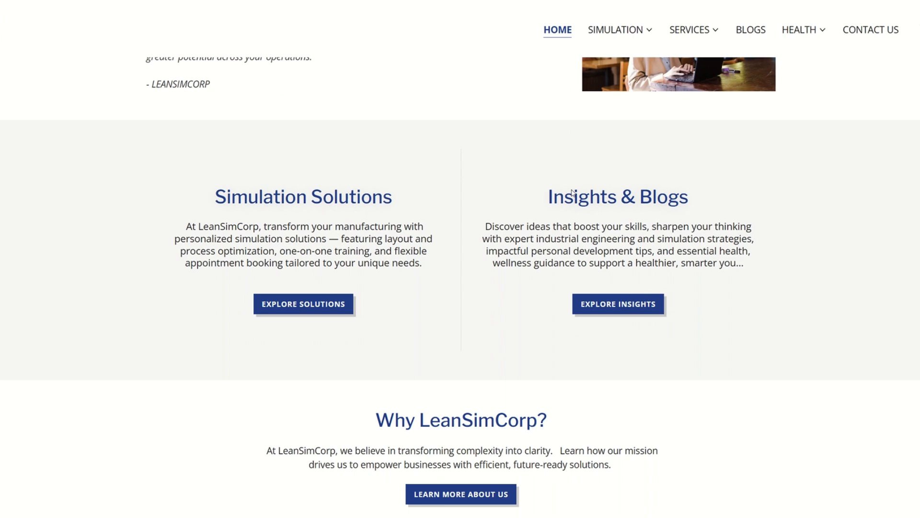
scroll(573, 193, down, 1)
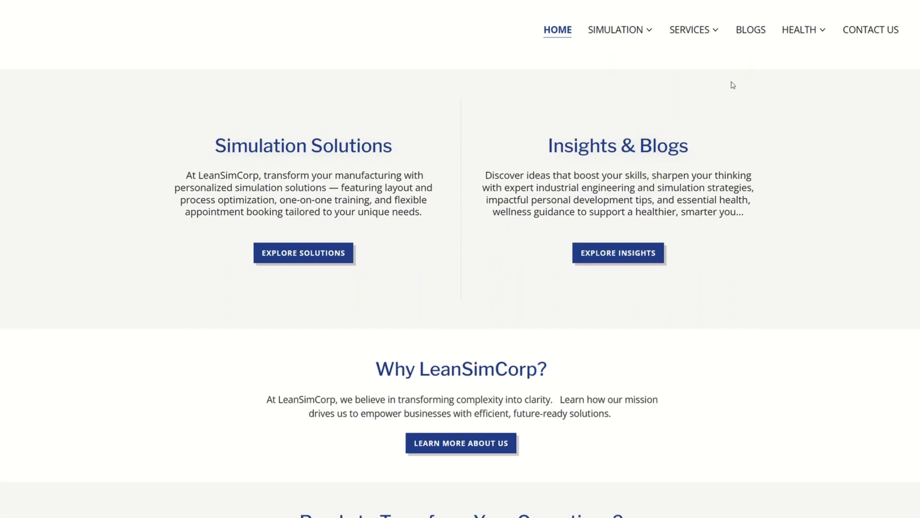
- Review the site's Simulation and Services page listings and bring up the Simulation Solutions page
mouse_move(640, 29)
click(631, 61)
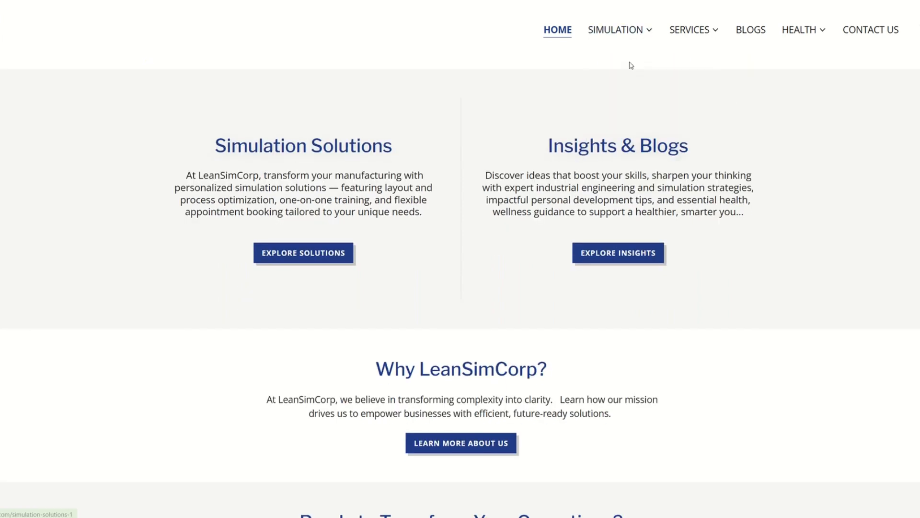
click(618, 32)
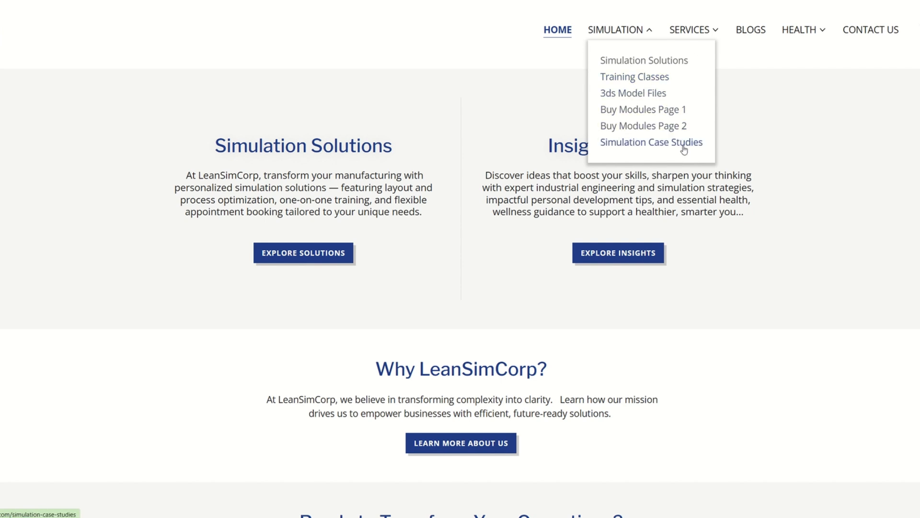
click(692, 32)
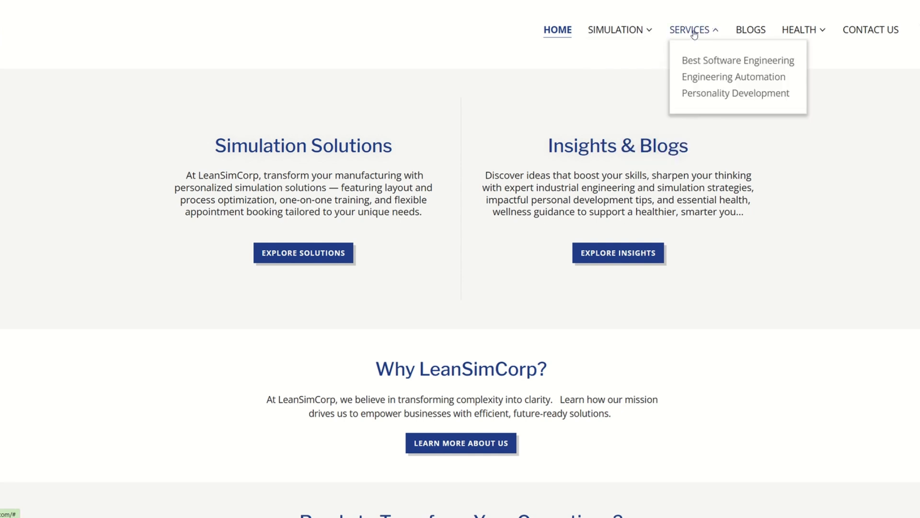
click(719, 63)
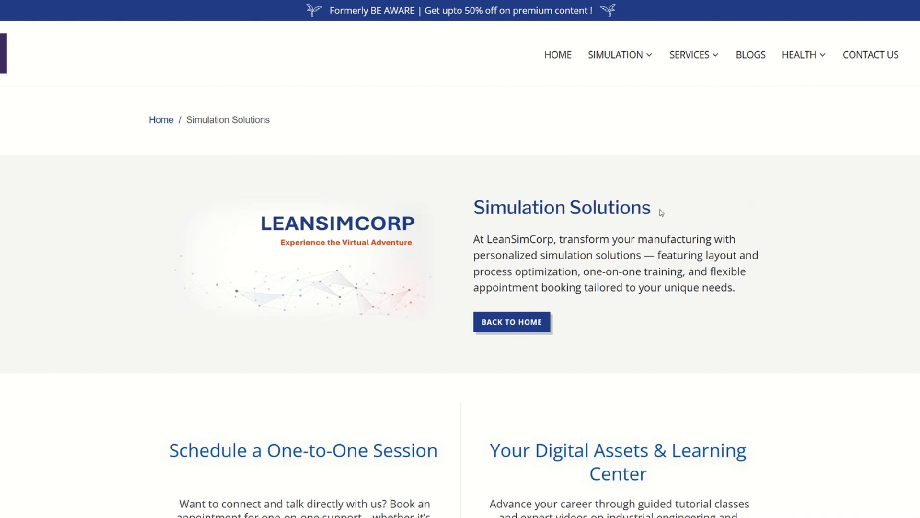
- Look through the Simulation Solutions page, including one-to-one sessions, the learning center and online appointments
scroll(660, 210, down, 3)
scroll(660, 211, up, 2)
scroll(610, 164, down, 4)
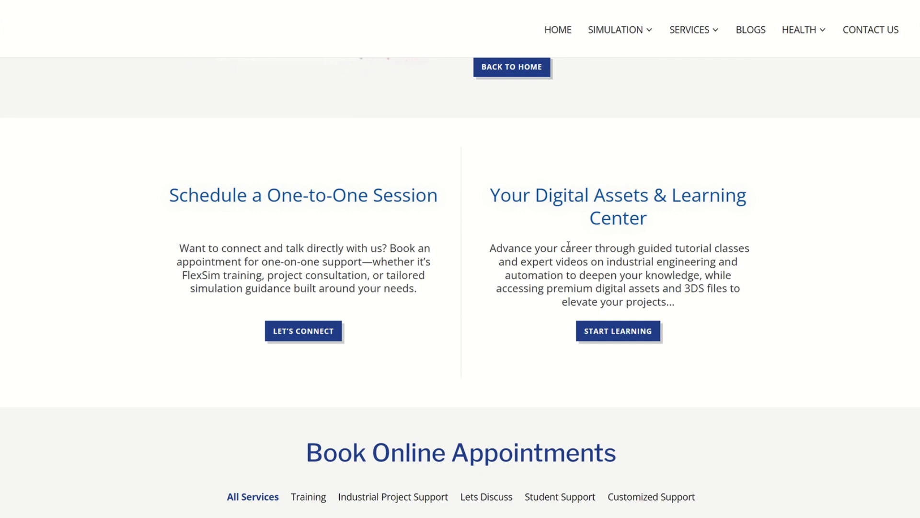
scroll(633, 223, down, 2)
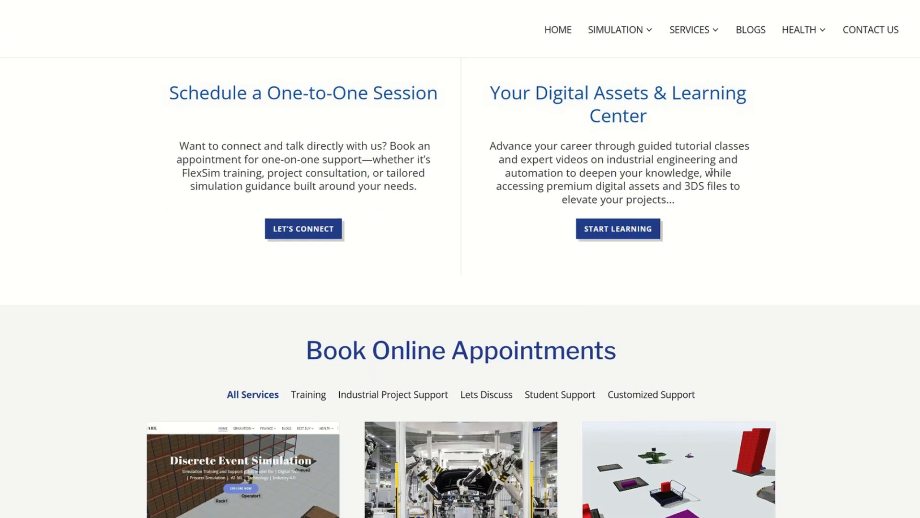
scroll(711, 177, down, 15)
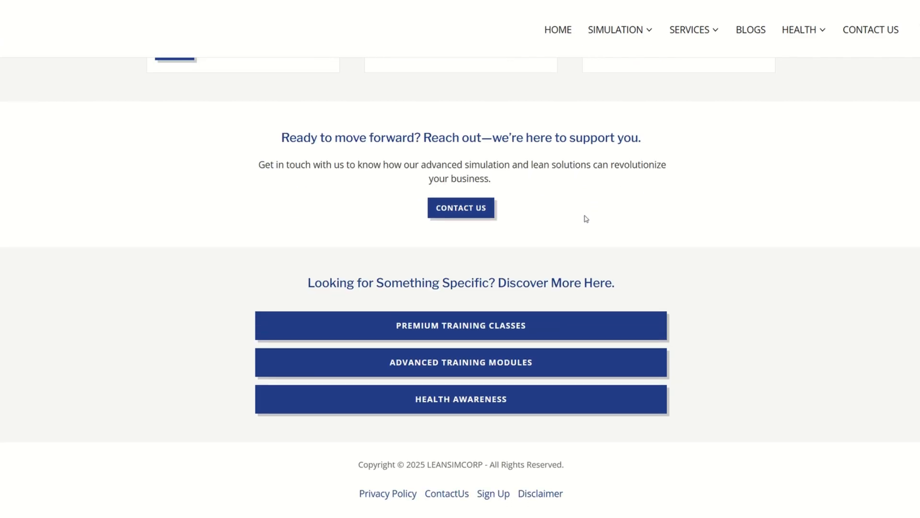
scroll(585, 217, up, 15)
scroll(645, 188, up, 6)
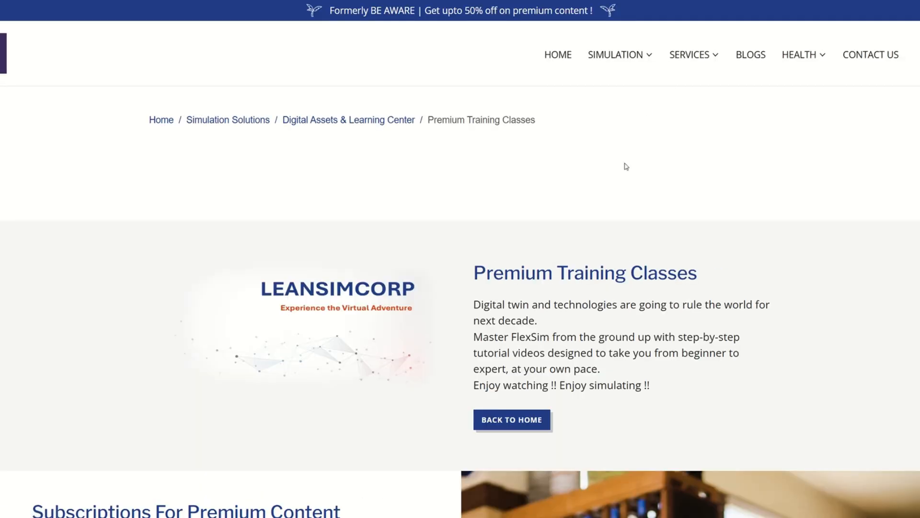
- Examine the premium content subscription's benefits and activation instructions on the Premium Training Classes page
scroll(504, 272, down, 12)
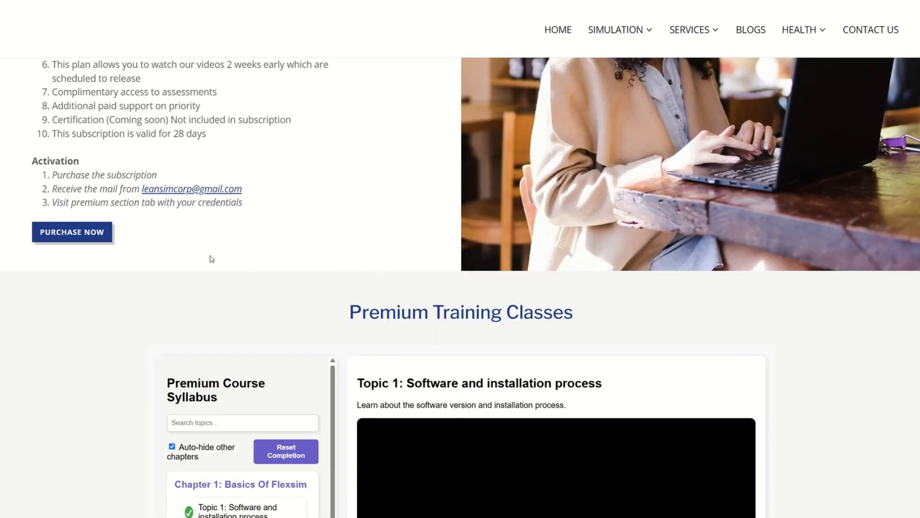
scroll(145, 253, up, 4)
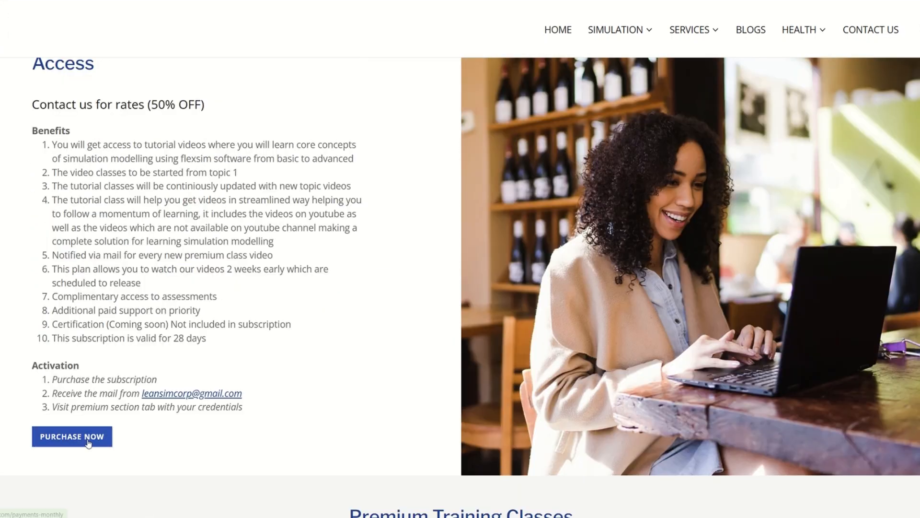
scroll(103, 434, up, 2)
- Look through the chapters of the Premium Course Syllabus and return to the start of the training page
scroll(331, 335, down, 4)
scroll(331, 335, down, 8)
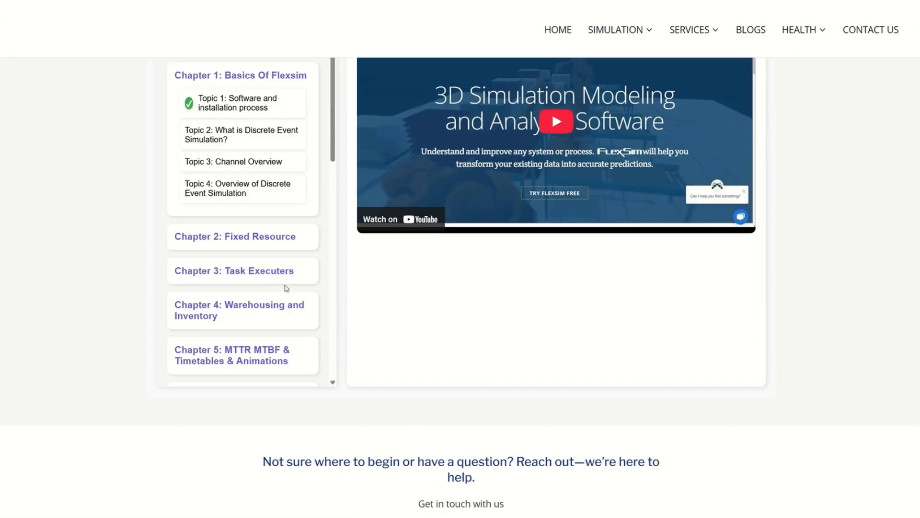
scroll(294, 327, down, 6)
scroll(313, 287, down, 1)
scroll(313, 287, up, 10)
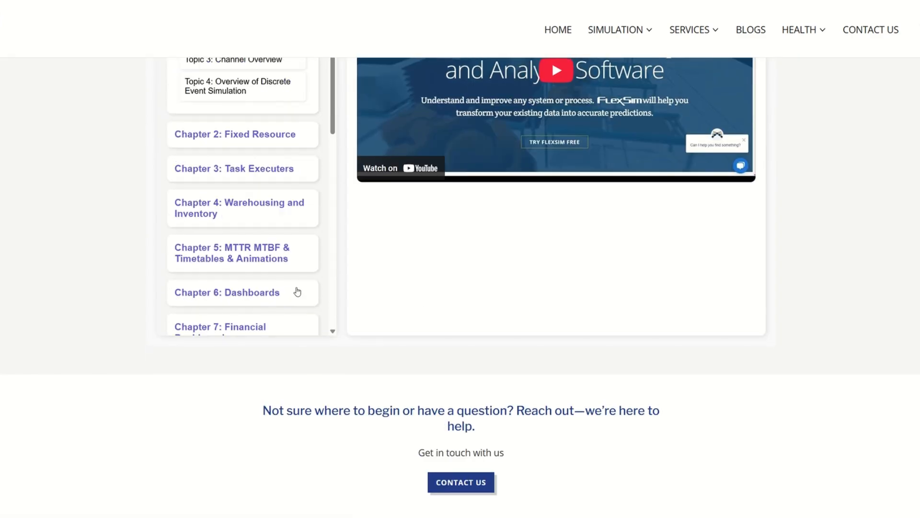
scroll(266, 307, down, 5)
scroll(266, 307, down, 4)
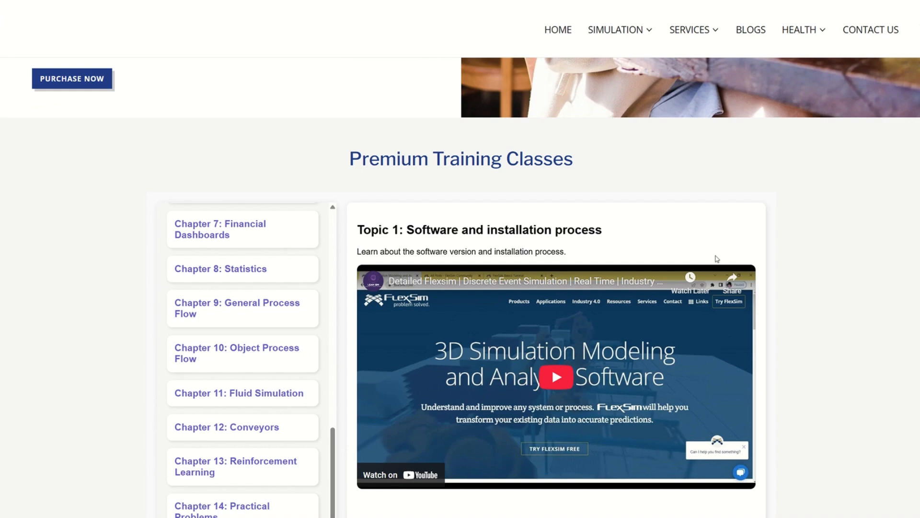
scroll(819, 221, up, 10)
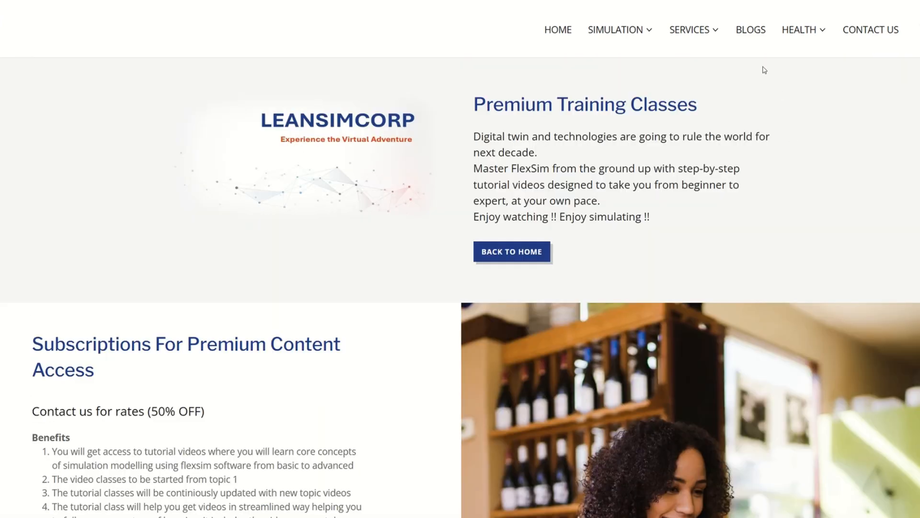
- Open the Blogs page, browse the published posts, and return to its introduction
click(750, 31)
scroll(562, 281, down, 5)
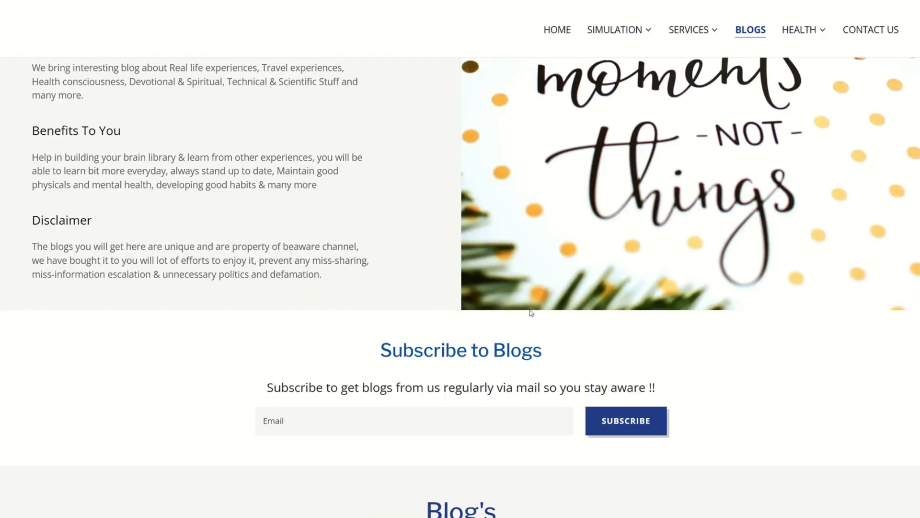
scroll(552, 329, down, 8)
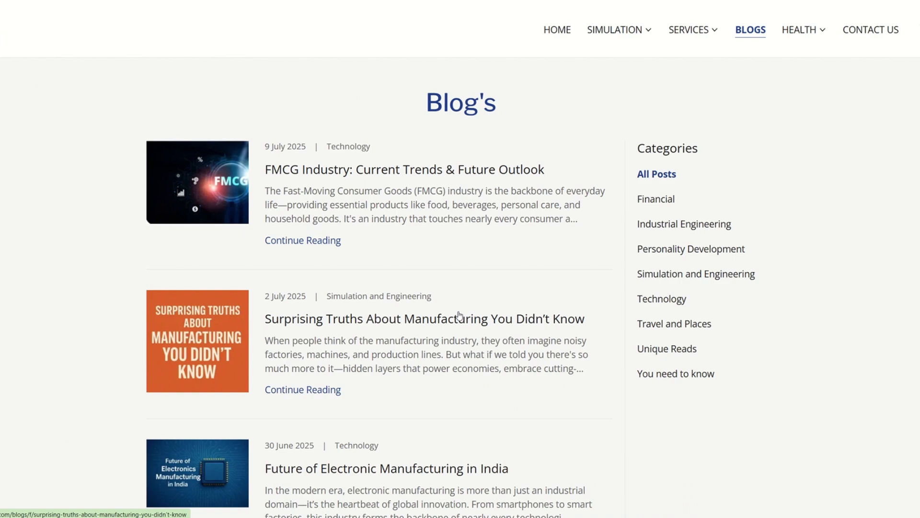
scroll(508, 302, down, 5)
scroll(508, 305, down, 9)
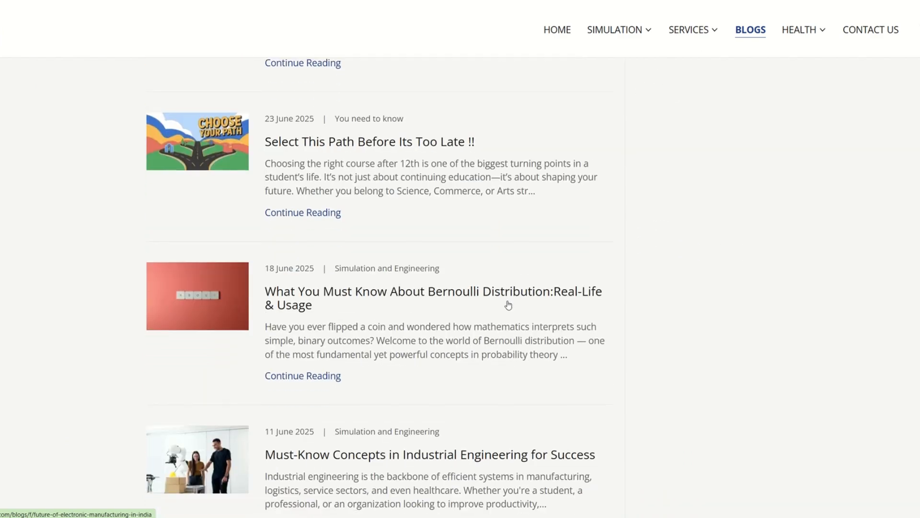
scroll(509, 305, up, 15)
scroll(510, 307, up, 10)
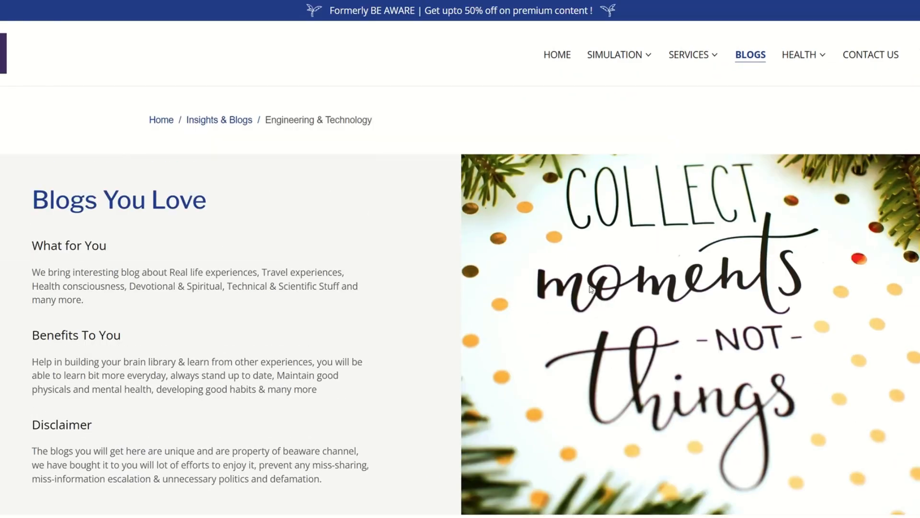